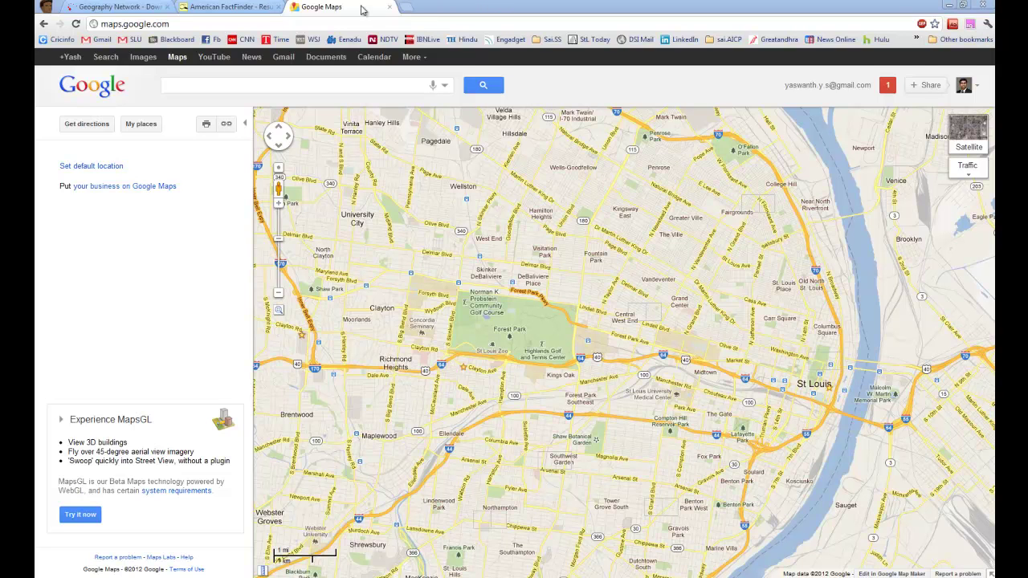
Search Google Maps for 'schuncks' to list nearby Schnucks stores.
click(235, 24)
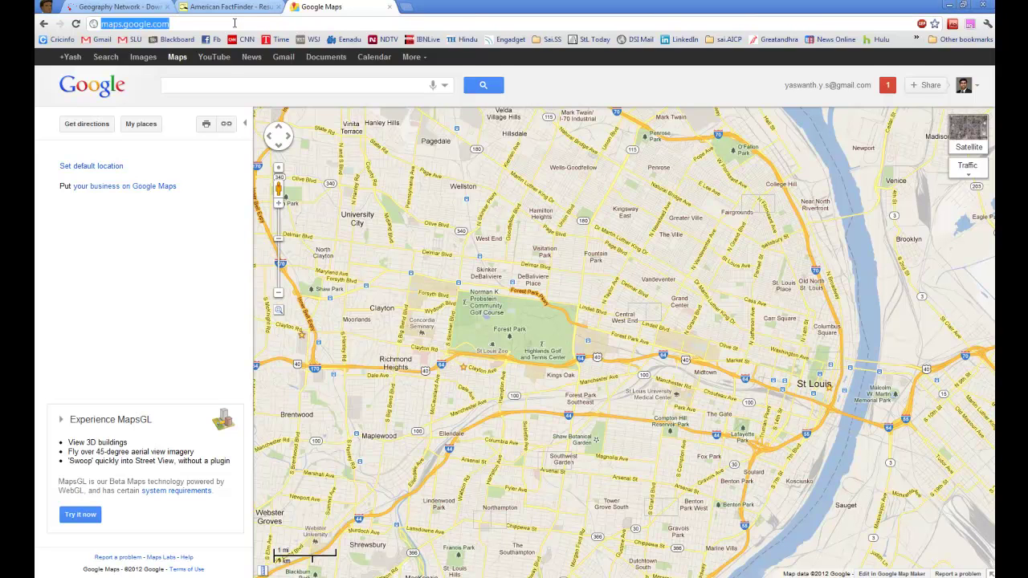
click(226, 86)
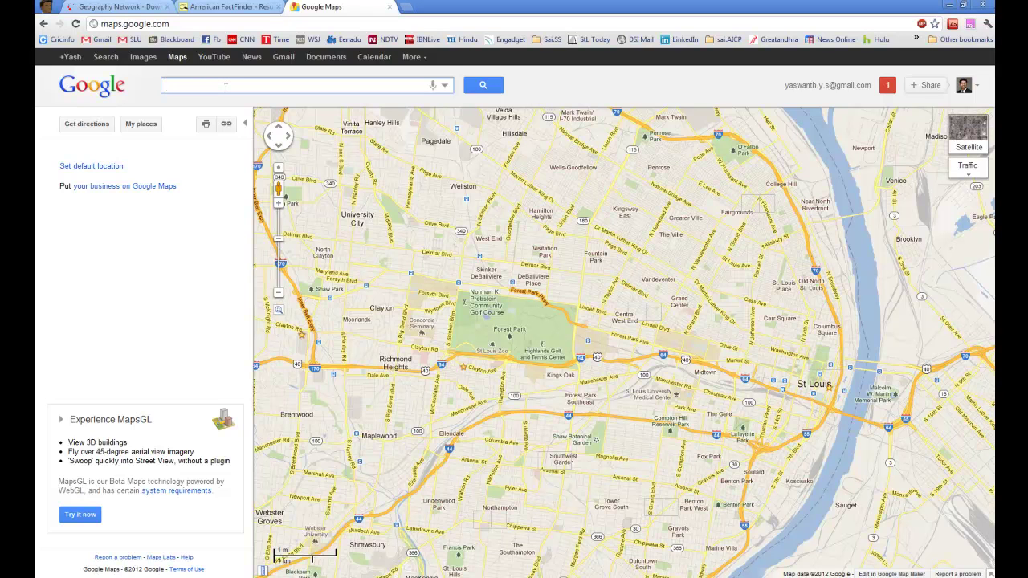
text(schun)
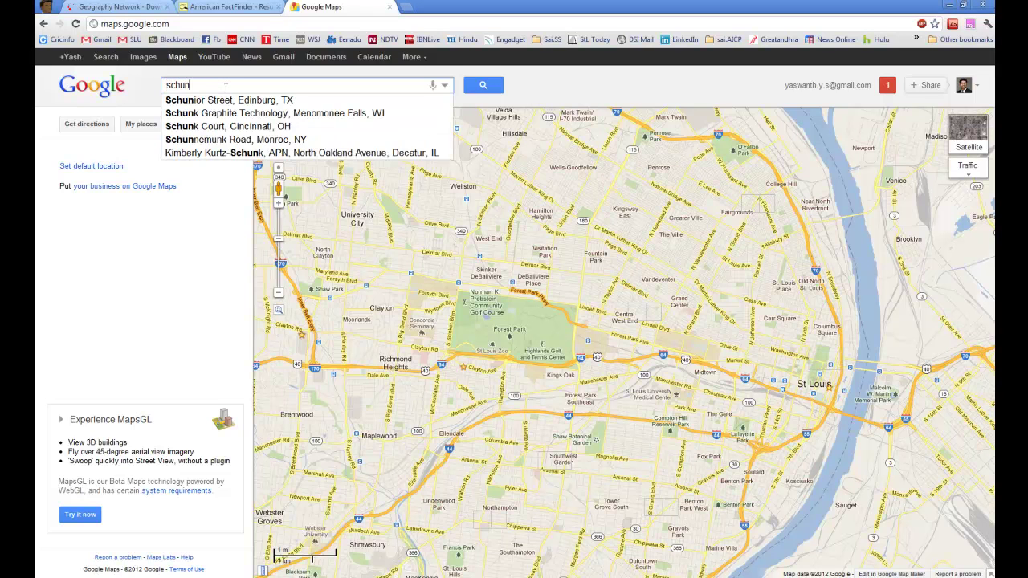
text(cks)
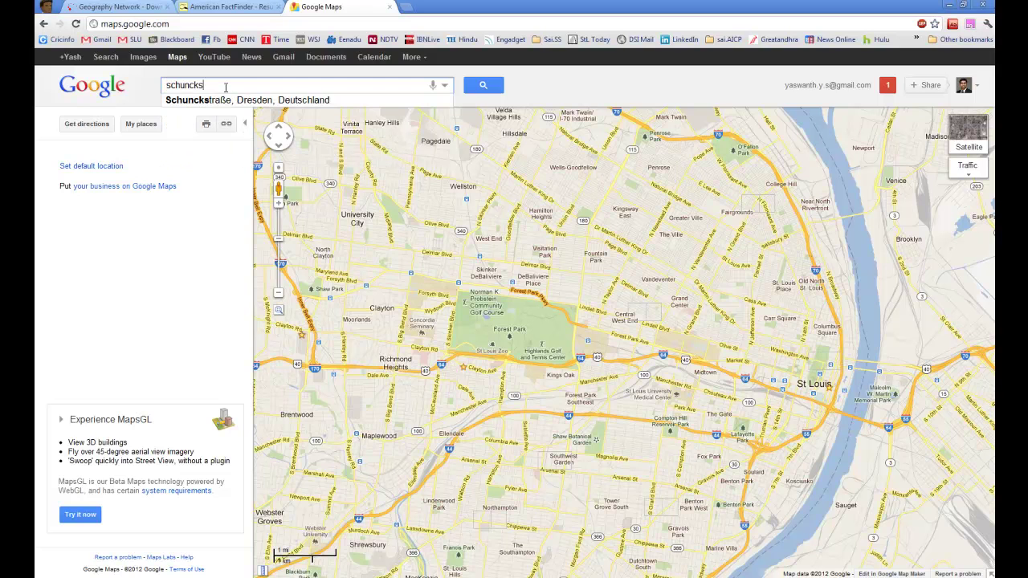
key(Return)
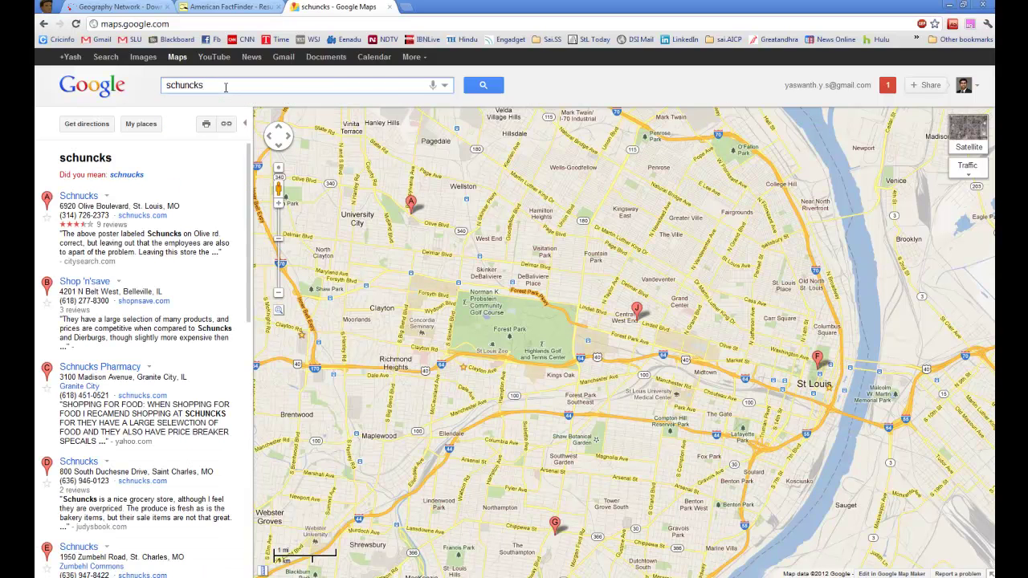
Save the 4171 Lindell Boulevard Schnucks into a new personal map.
click(636, 310)
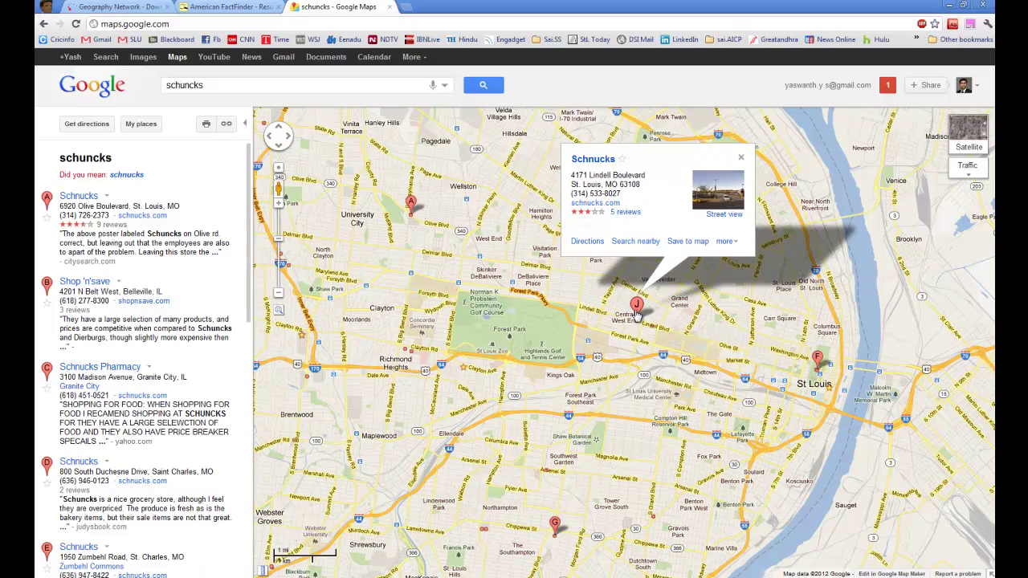
click(686, 241)
click(675, 248)
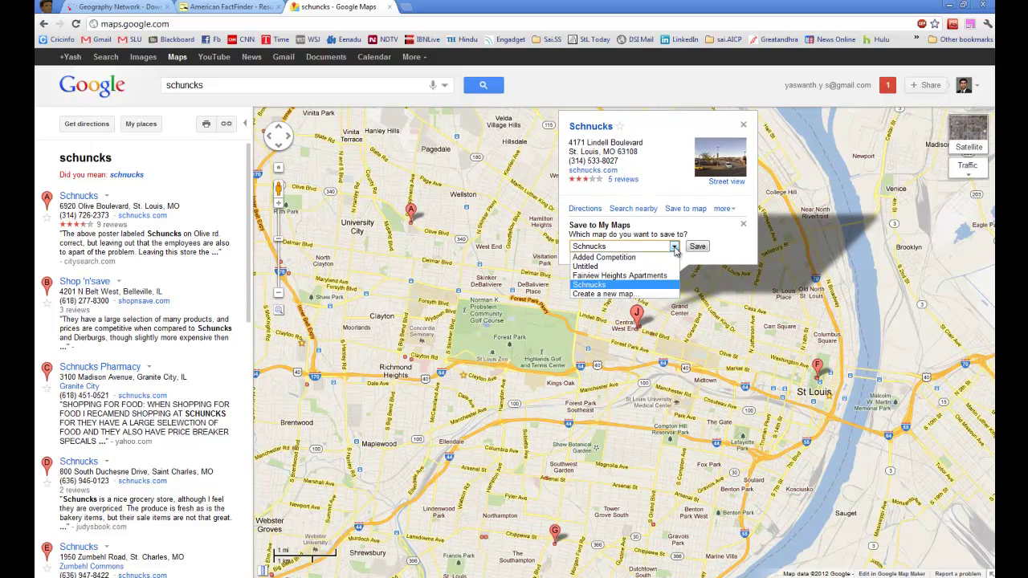
click(644, 294)
click(697, 247)
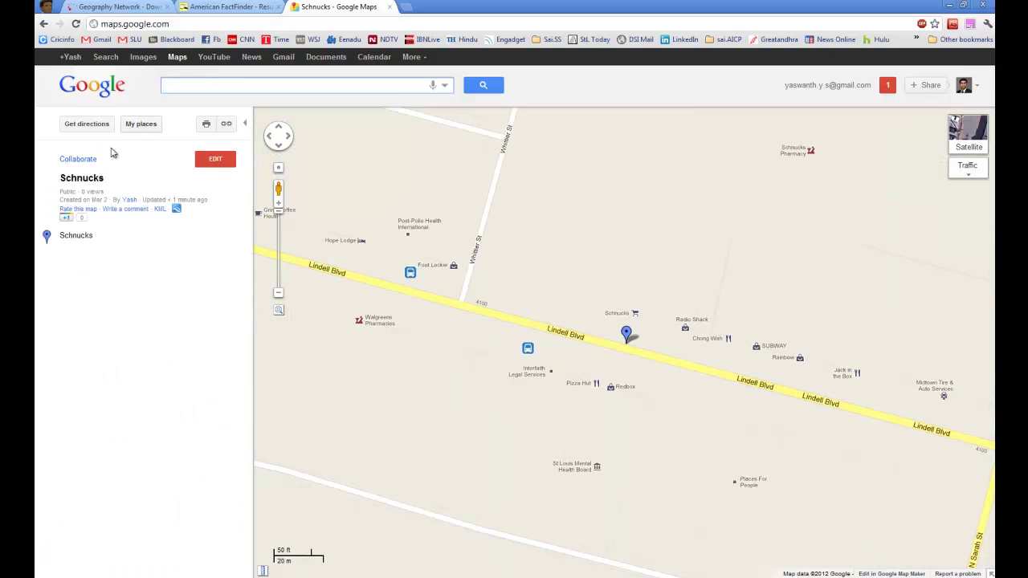
Retitle the Schnucks map to 'Grocery Stores', fixing the typo, and save it.
click(213, 160)
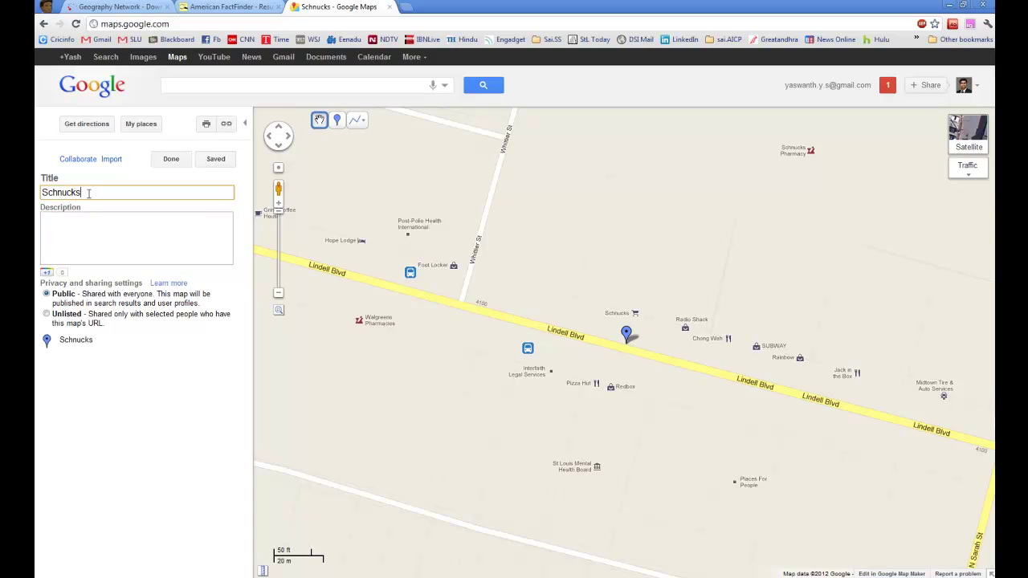
text(Grocery Stores)
click(69, 193)
text(ry Stores)
click(215, 159)
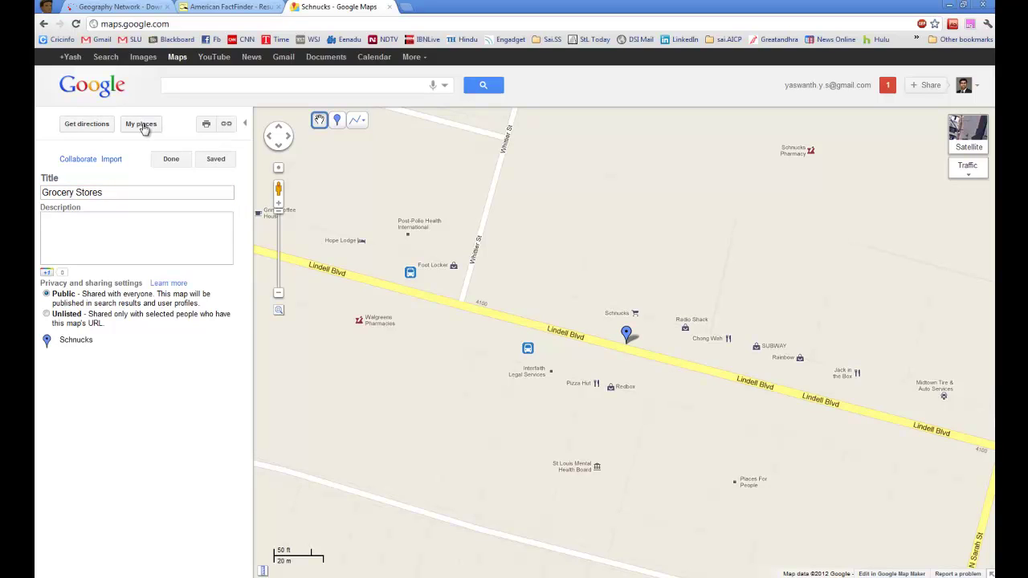
Save the Olive Boulevard Schnucks and the Culinaria Schnucks Market to Grocery Stores.
click(45, 24)
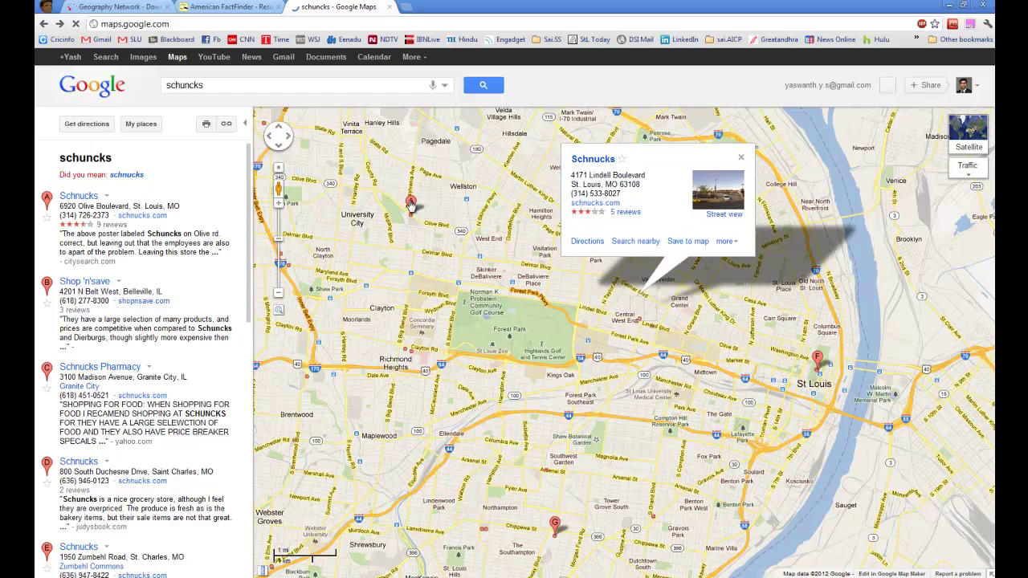
click(409, 203)
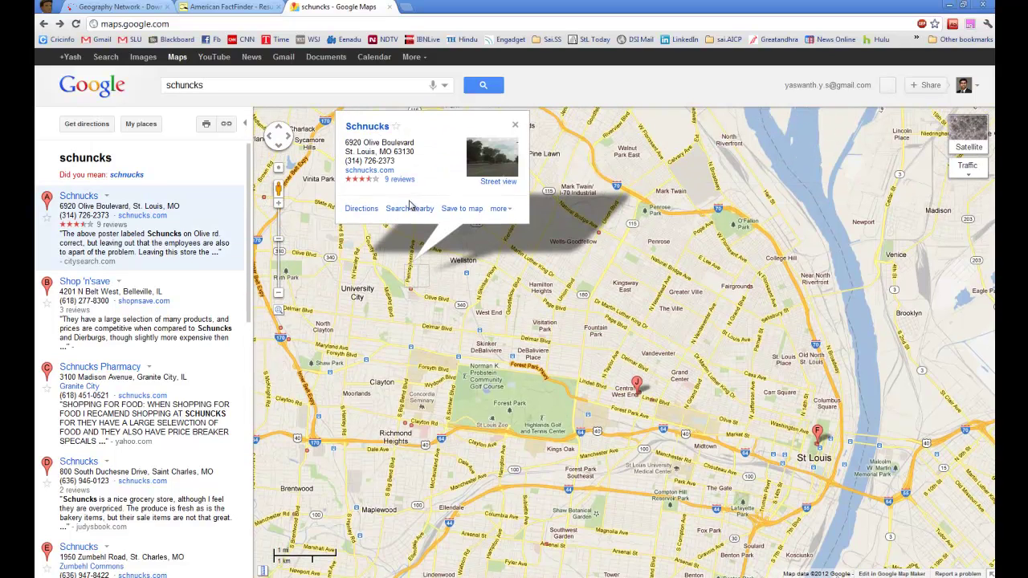
click(476, 210)
click(472, 246)
click(818, 469)
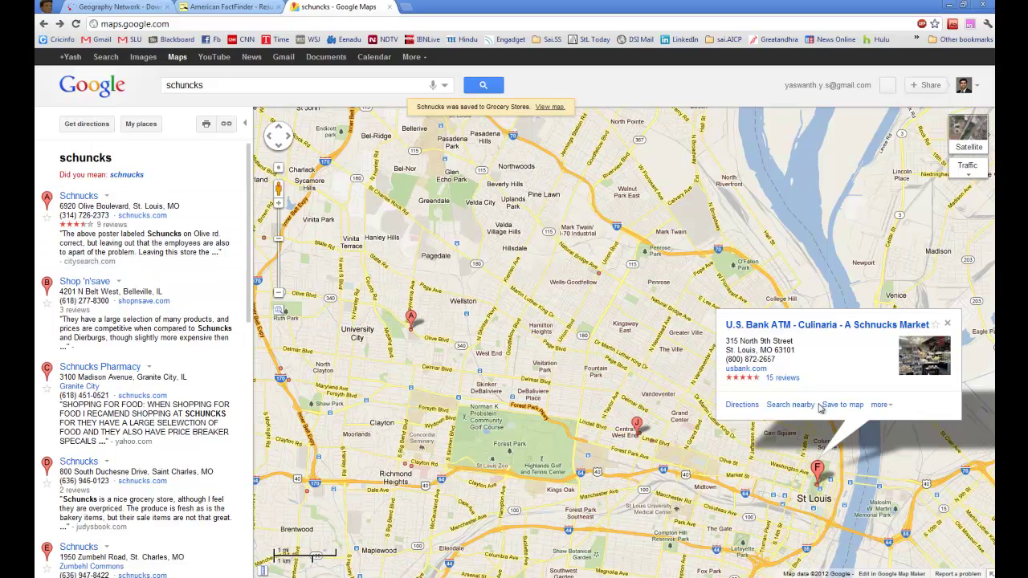
click(843, 405)
click(854, 402)
Save the Chippewa Street Shop 'n Save to Grocery Stores and close its details.
drag(549, 395, 530, 295)
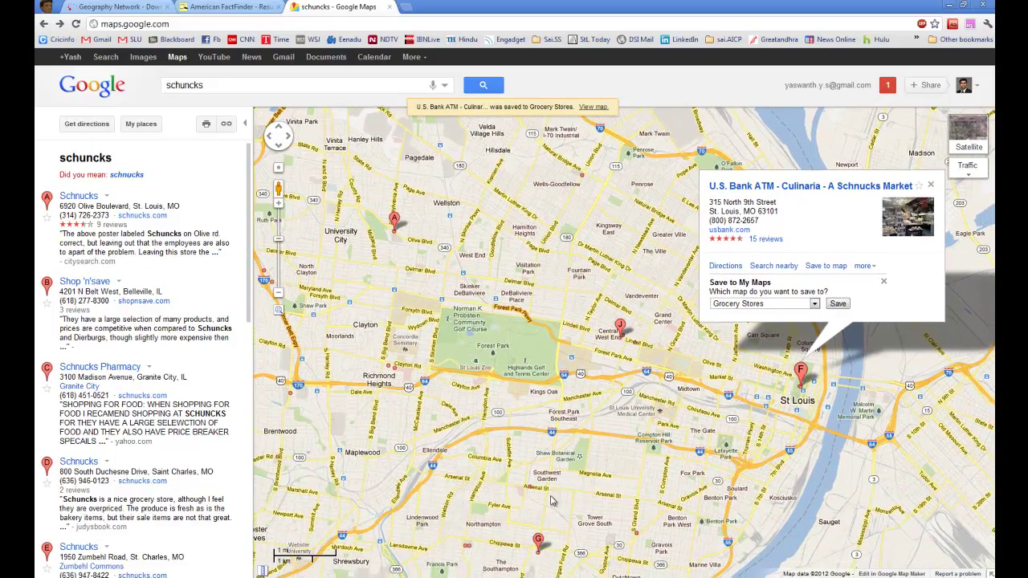
click(538, 539)
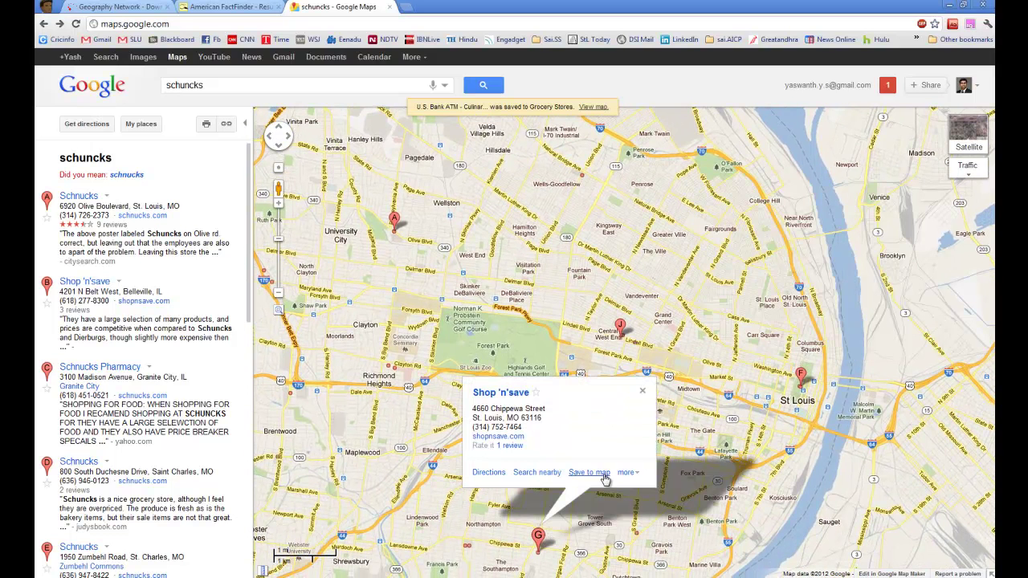
click(588, 472)
click(598, 469)
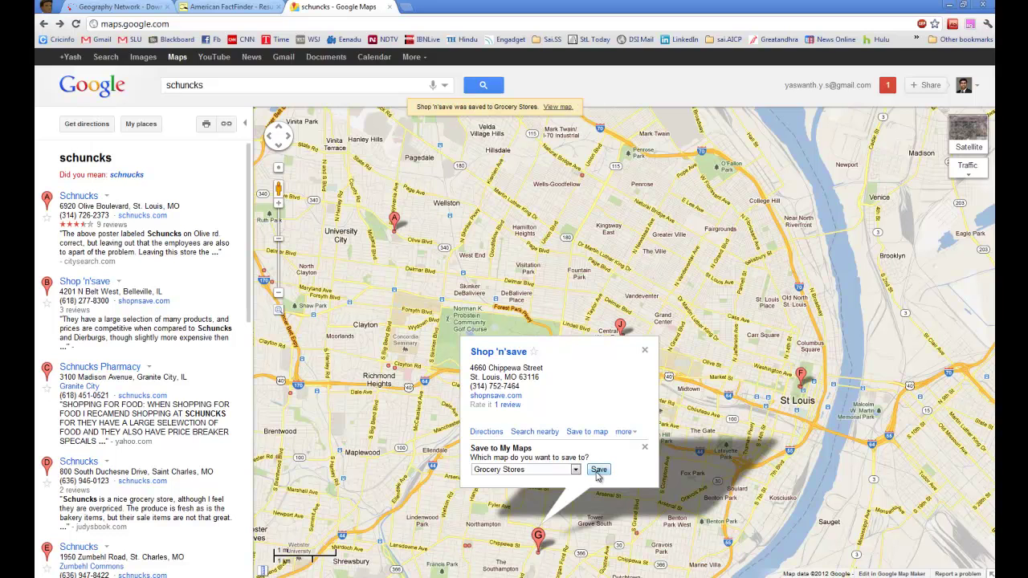
click(645, 350)
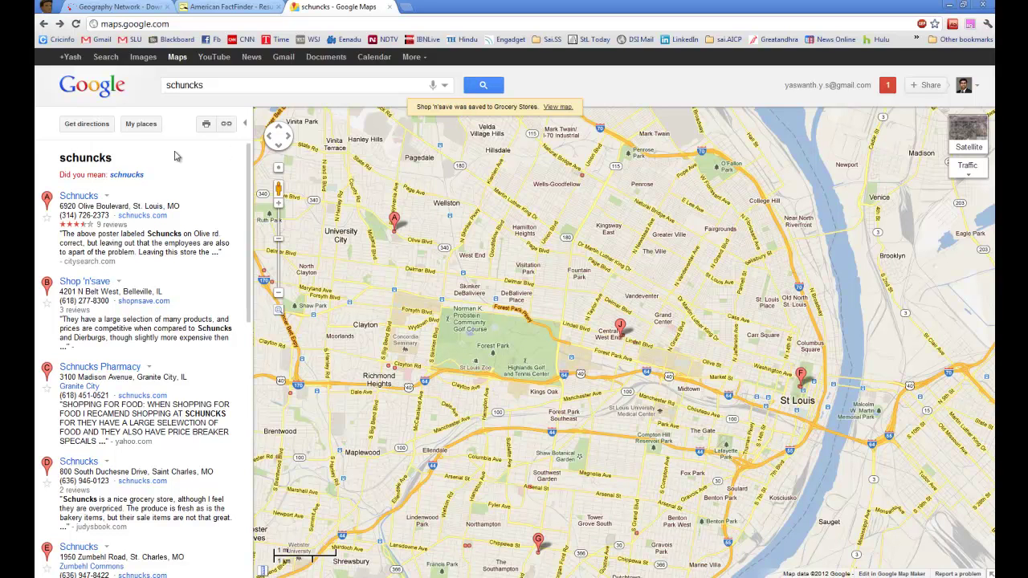
Open the Grocery Stores map from My places and download it as Grocery Stores.kml.
click(139, 126)
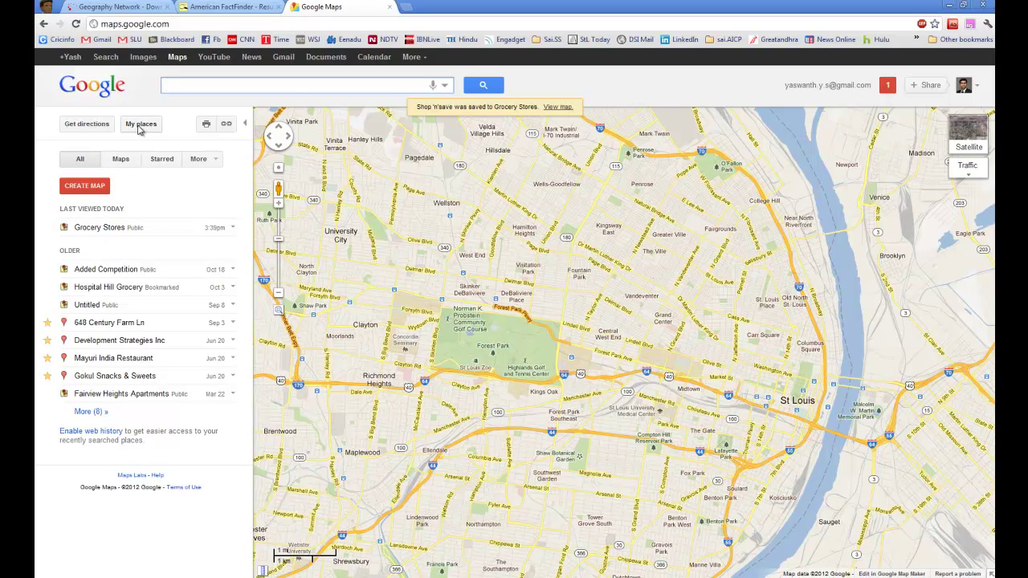
click(103, 229)
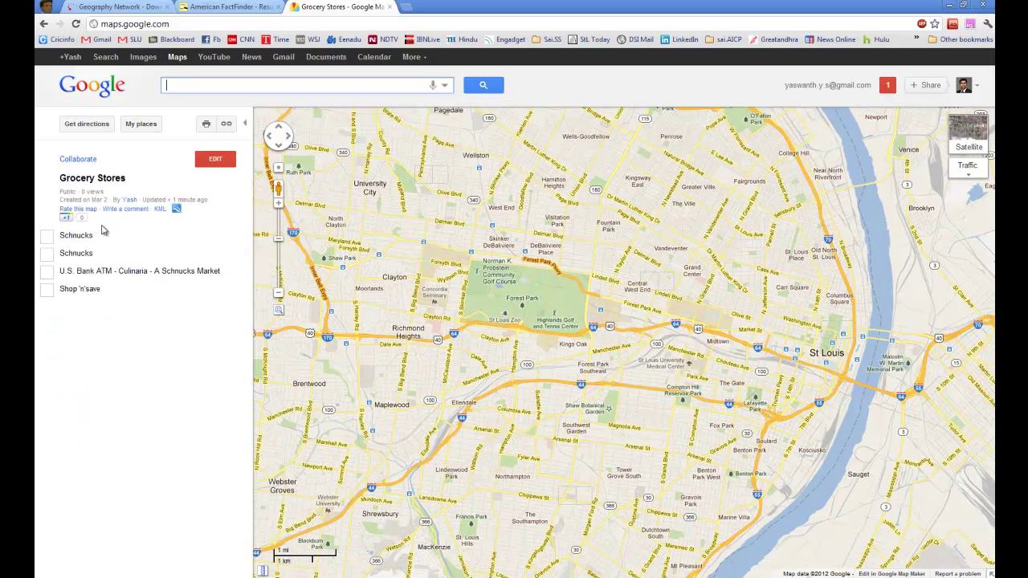
click(160, 211)
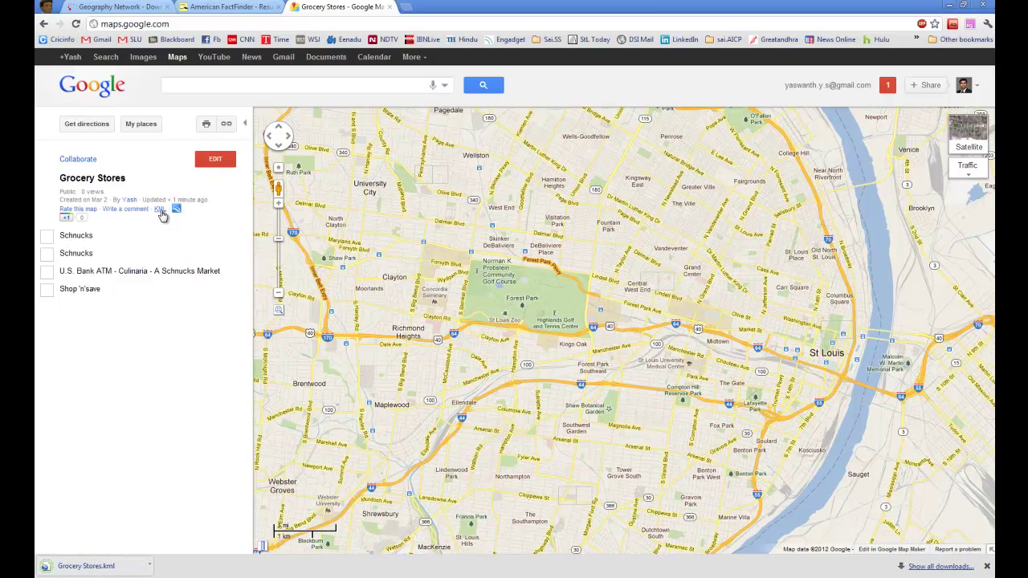
Show the downloaded Grocery Stores.kml in its folder and cut it.
click(149, 565)
click(183, 532)
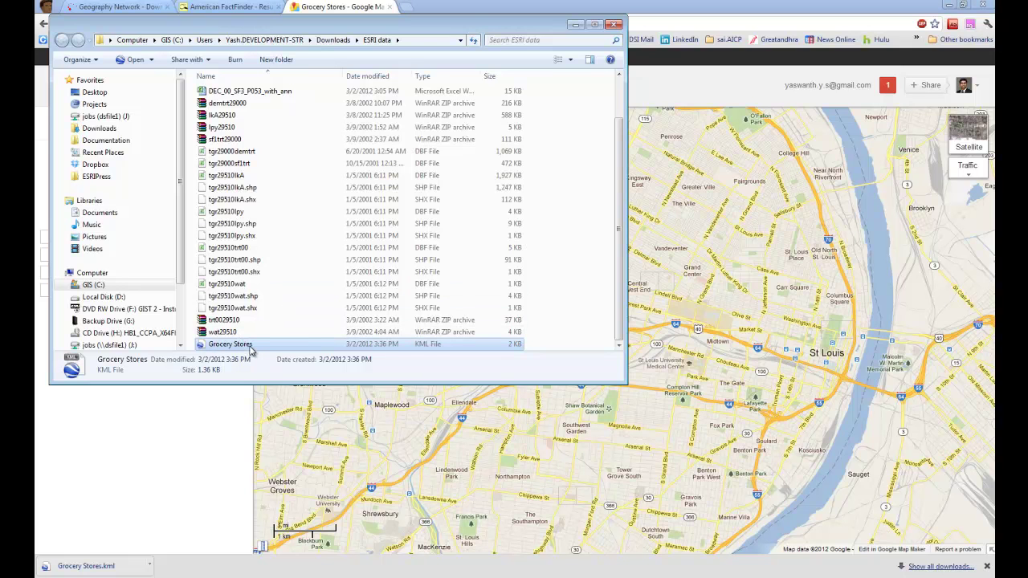
right_click(322, 346)
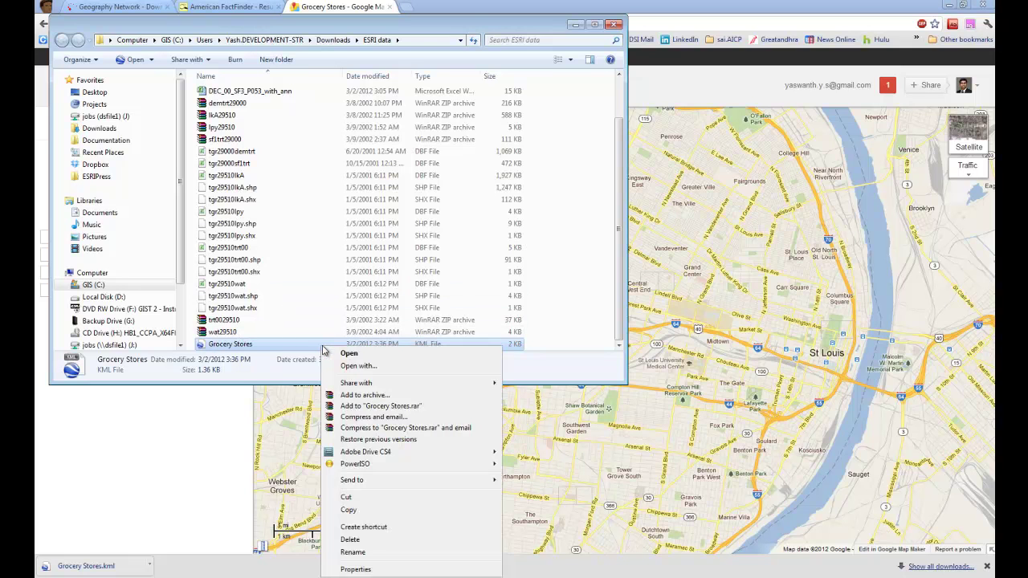
click(359, 493)
Paste Grocery Stores.kml into ESRIPress\GIST1\MyAssignments\FinalProject and close the window.
click(97, 176)
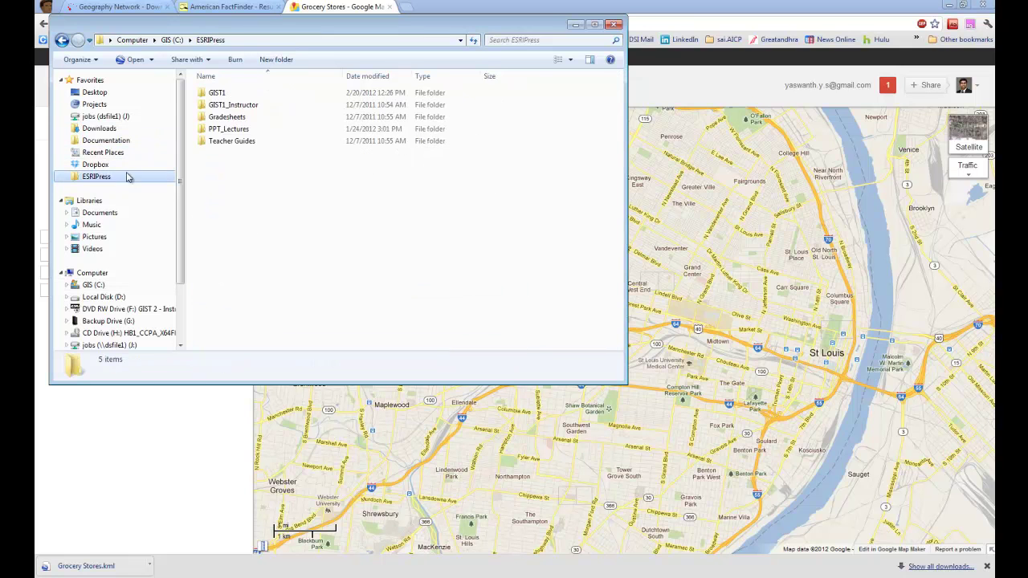
double_click(220, 93)
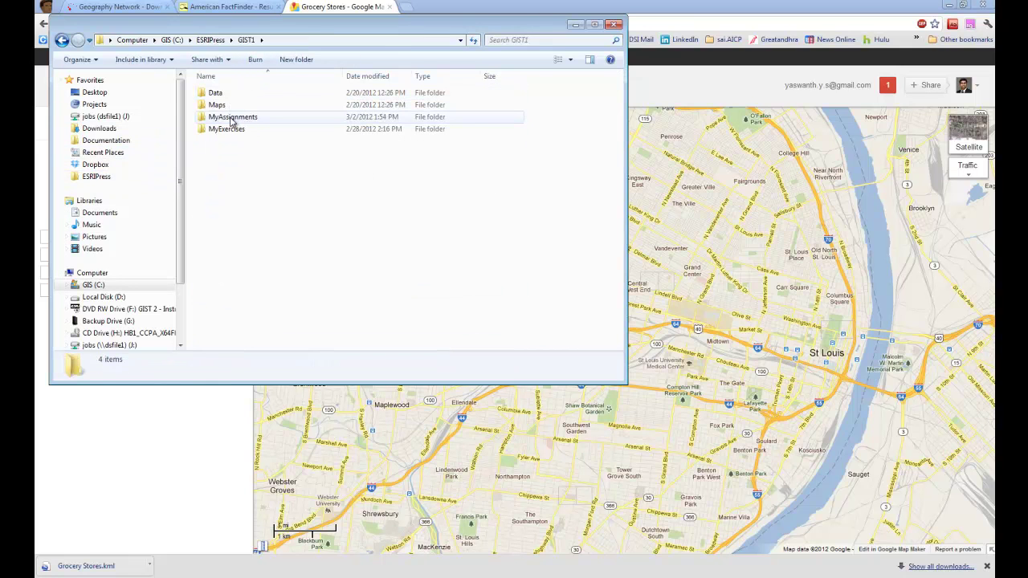
click(215, 93)
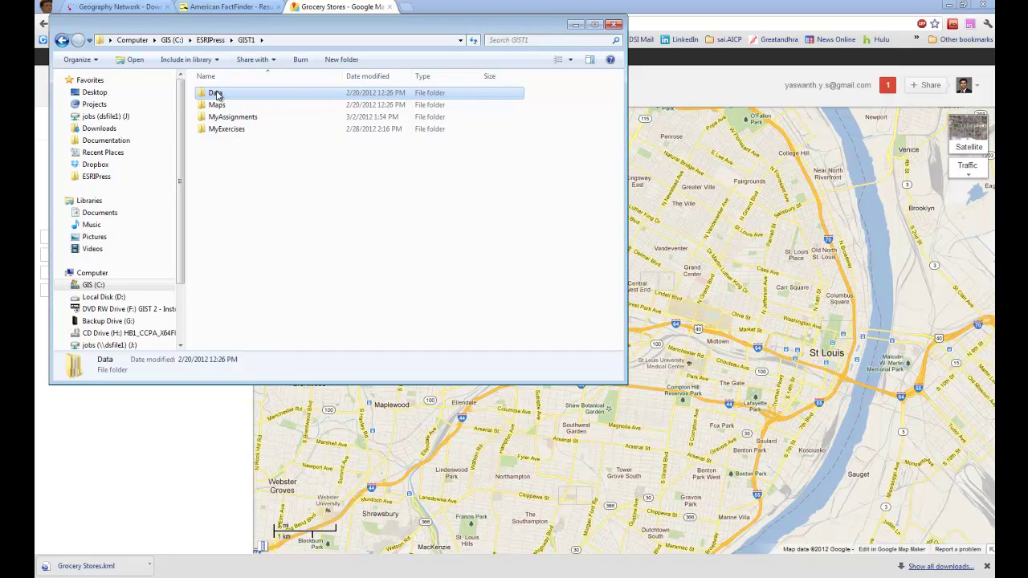
double_click(228, 117)
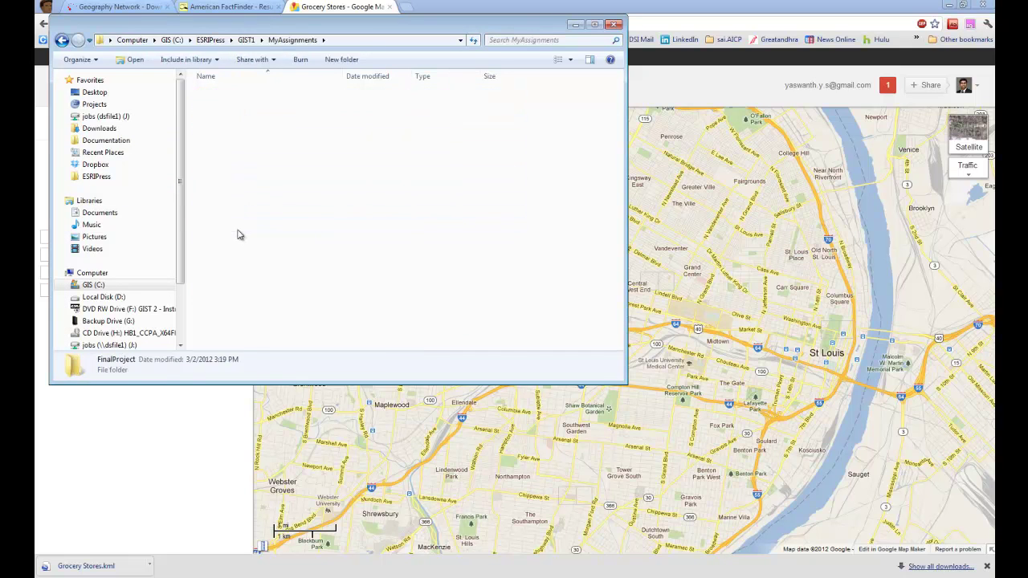
double_click(228, 226)
right_click(572, 139)
click(596, 223)
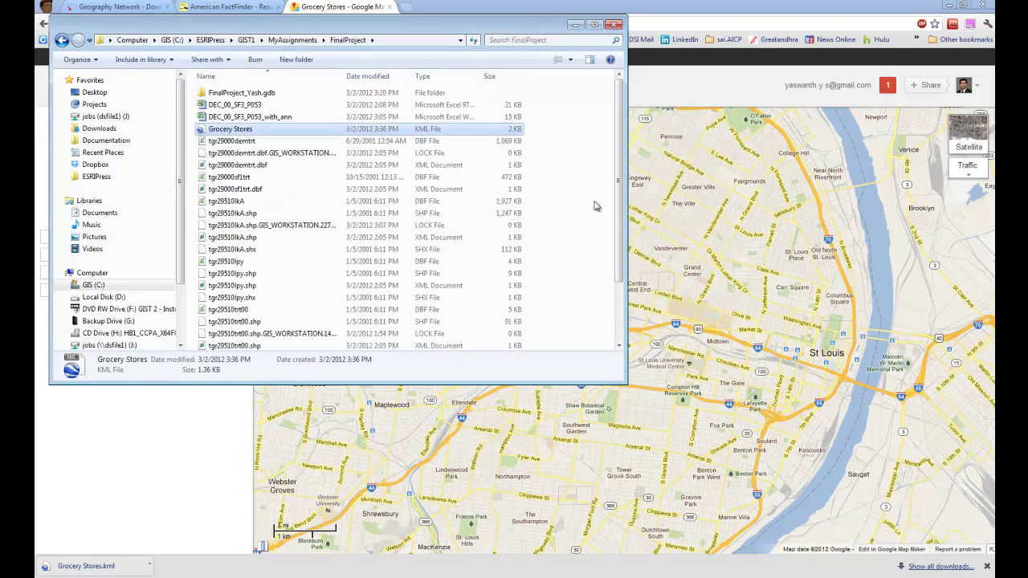
click(574, 24)
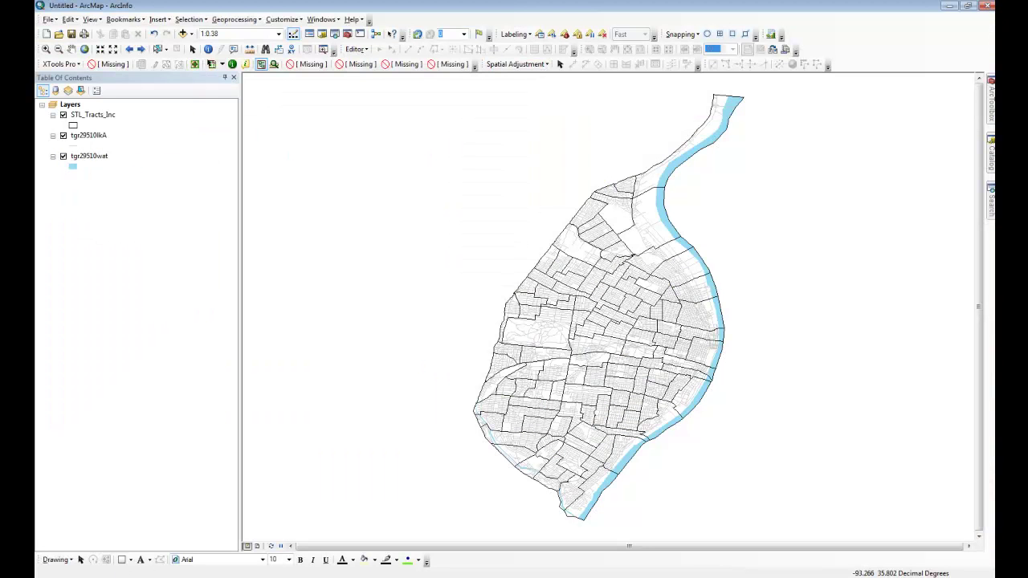
Search the geoprocessing tools for 'kml' and open KML To Layer from the From KML toolset.
click(992, 205)
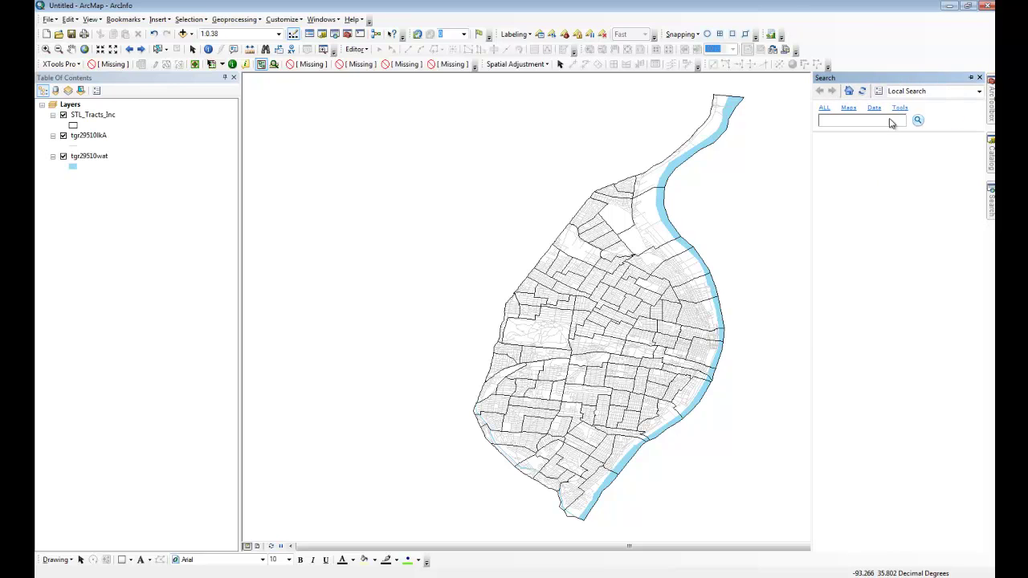
click(900, 108)
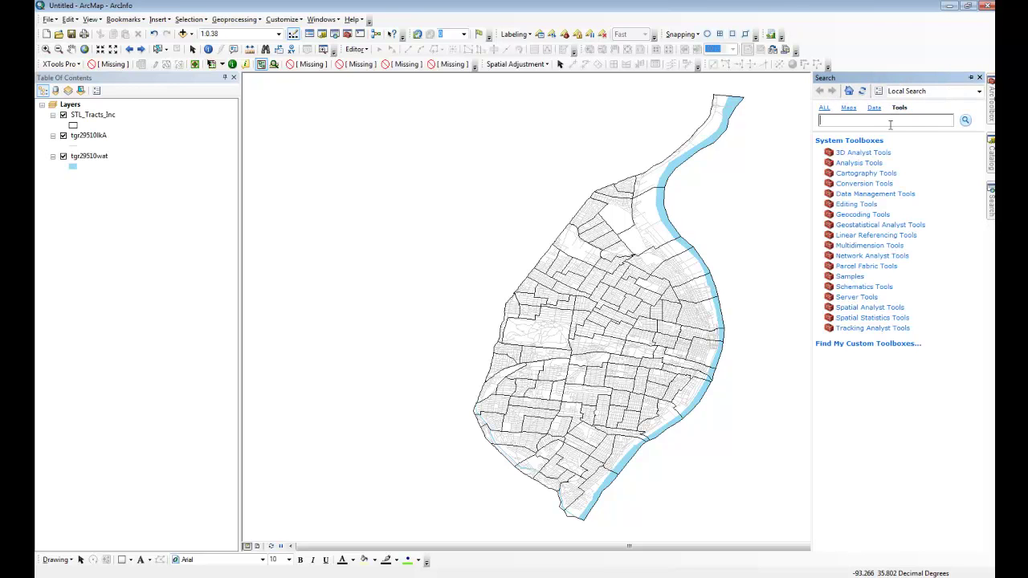
text(kml)
key(Return)
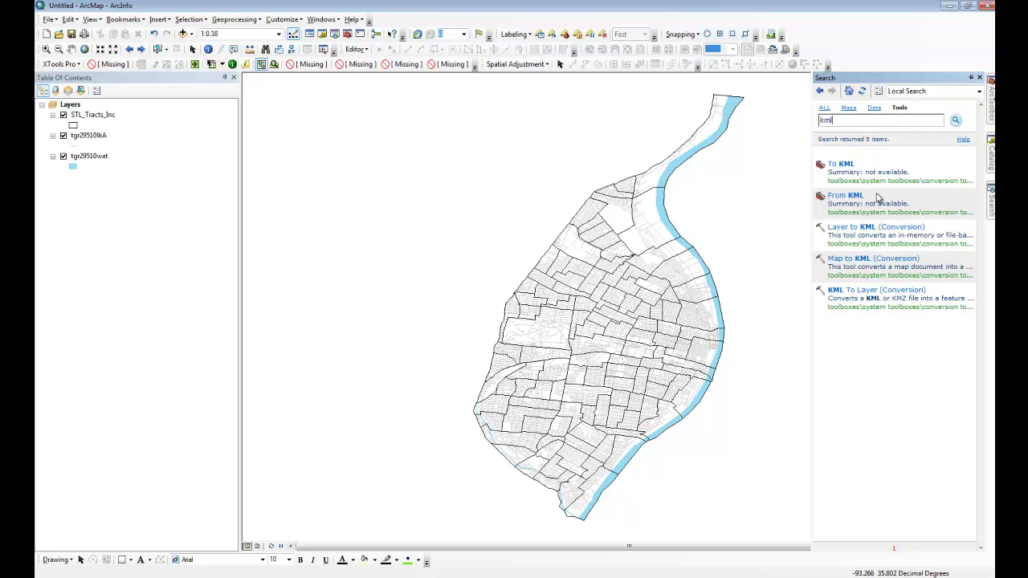
mouse_move(852, 201)
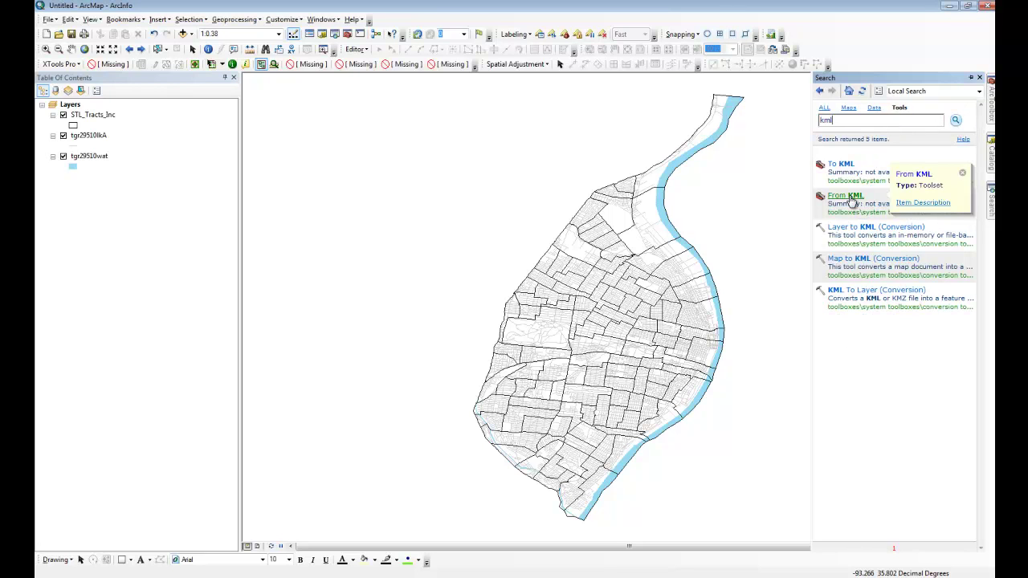
click(851, 196)
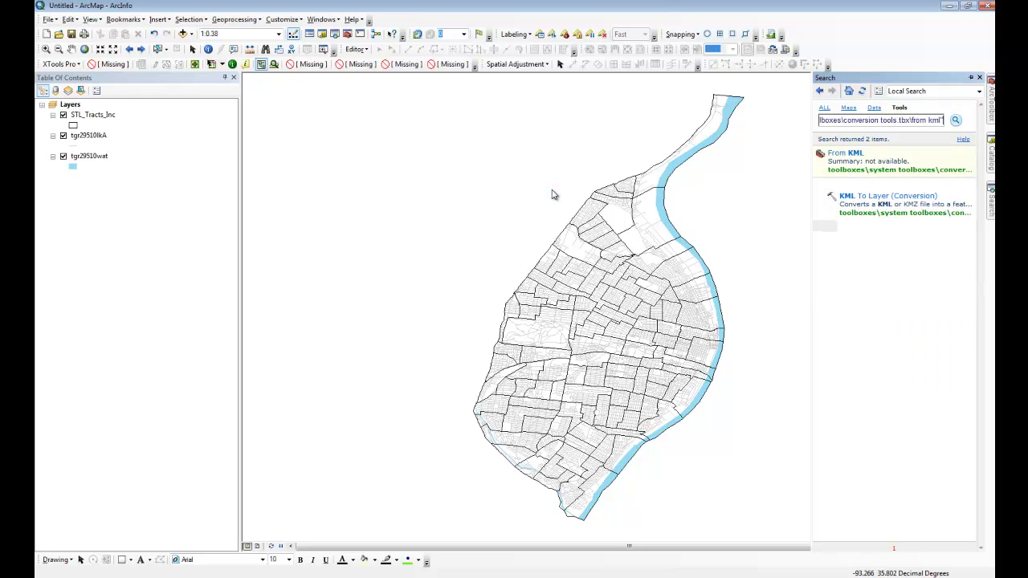
click(863, 195)
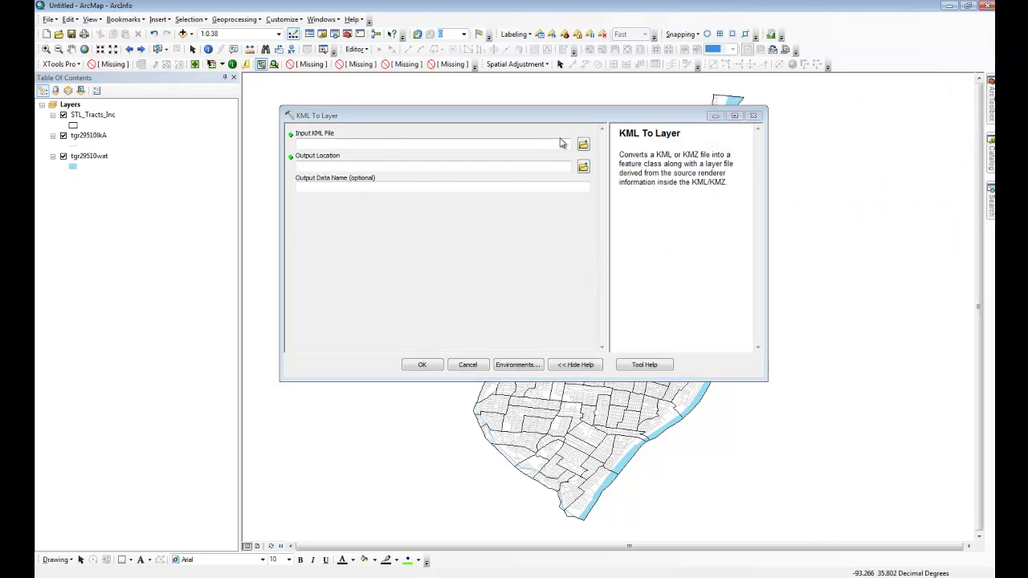
Set the input KML file to C:\ESRIPress\GIST1\MyAssignments\FinalProject\Grocery Stores.kml.
click(583, 143)
click(596, 152)
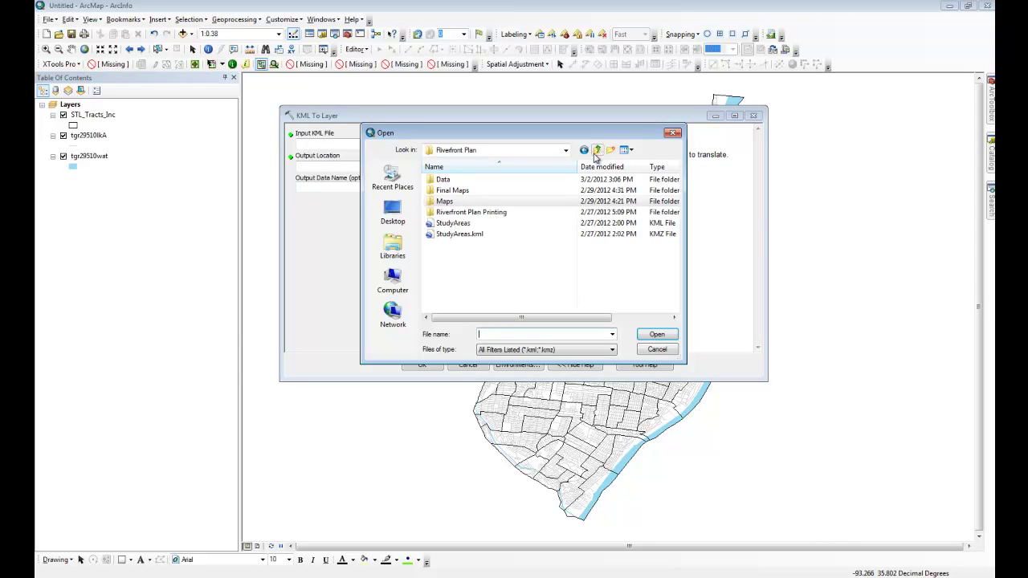
click(530, 152)
click(530, 153)
click(529, 153)
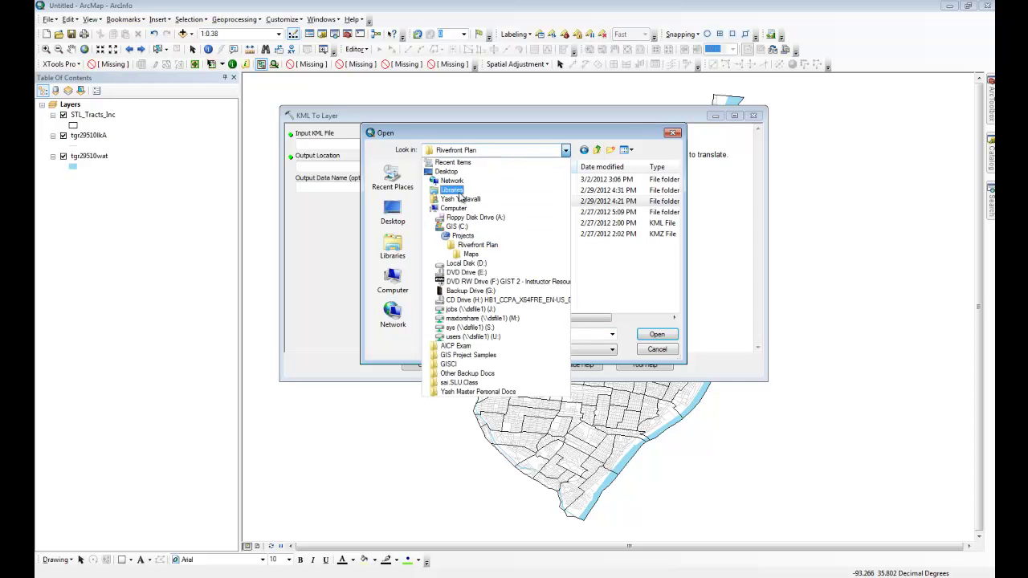
click(459, 226)
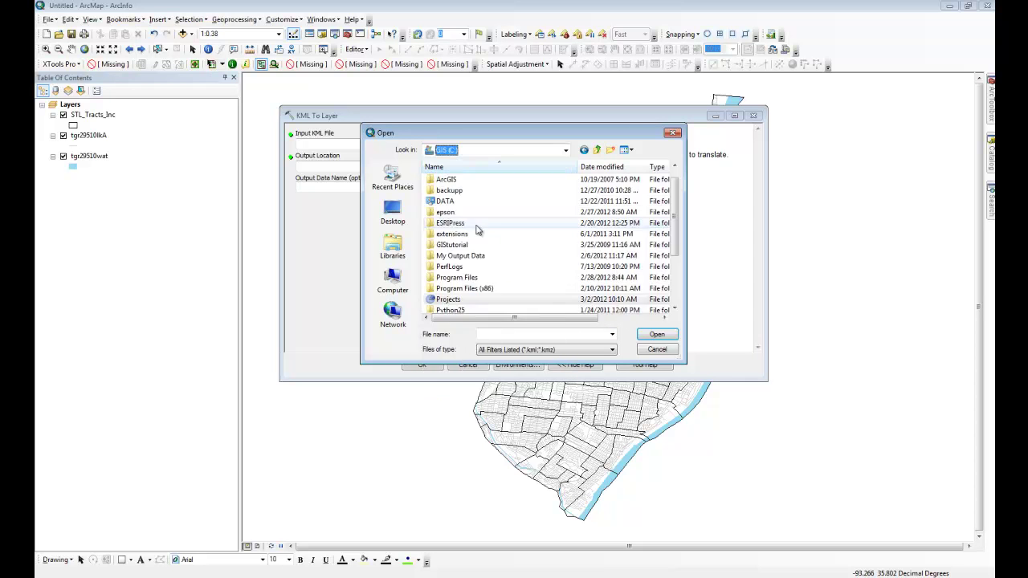
double_click(452, 223)
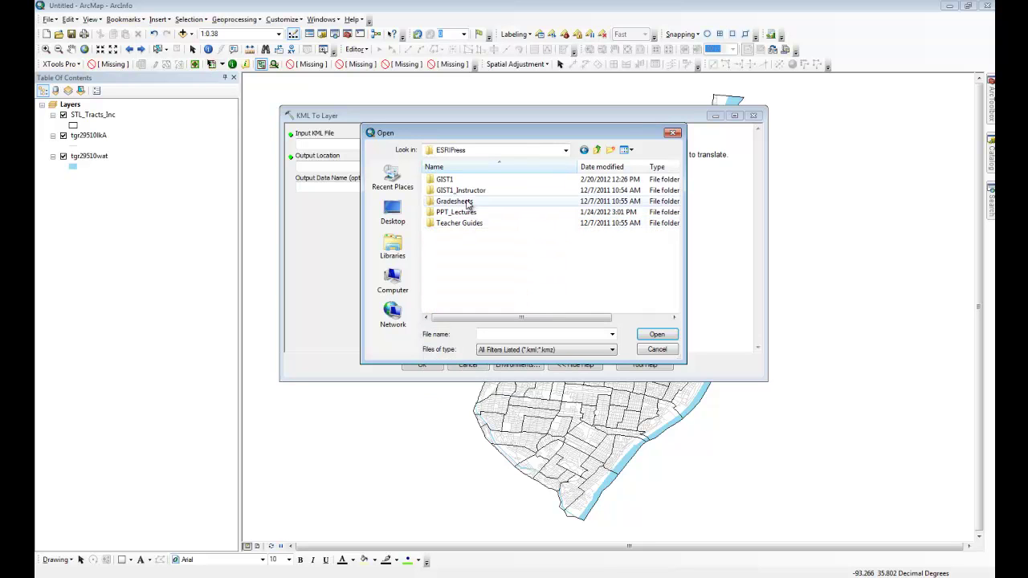
double_click(461, 181)
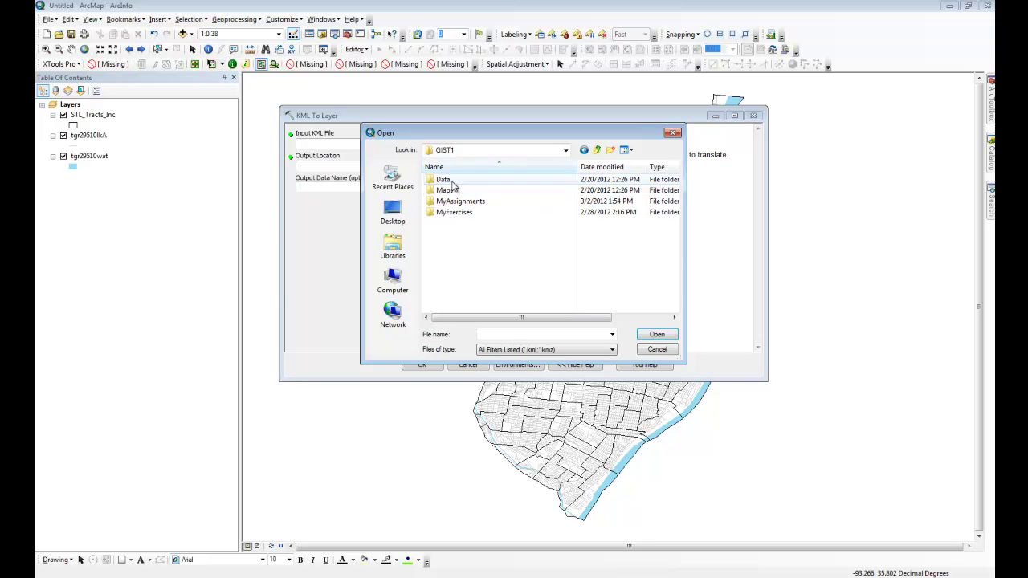
double_click(456, 202)
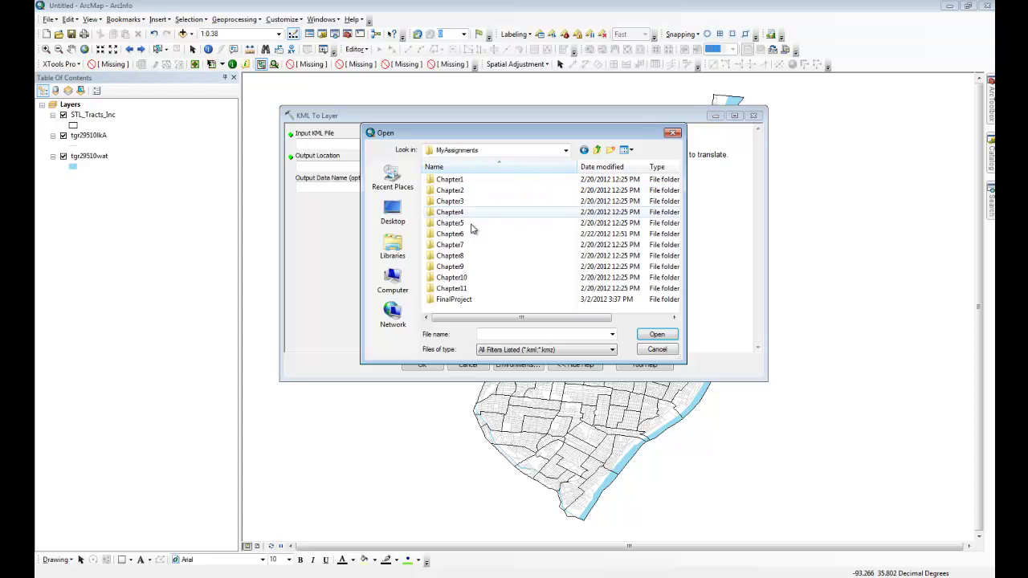
double_click(452, 302)
double_click(458, 190)
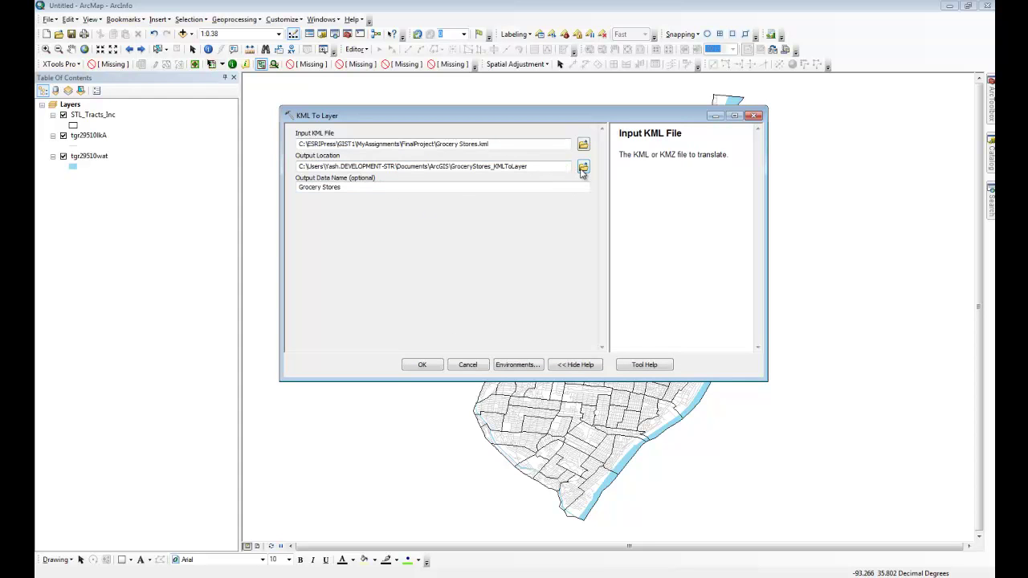
Set the output location to FinalProject and run the conversion named Grocery Stores.
click(582, 166)
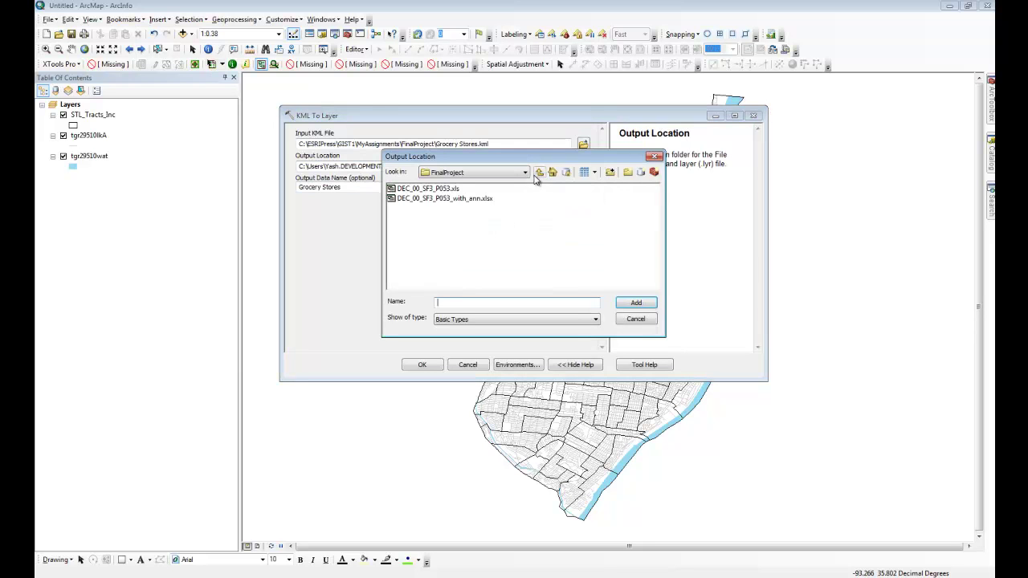
click(511, 319)
click(502, 319)
click(538, 172)
click(477, 209)
double_click(477, 210)
click(539, 172)
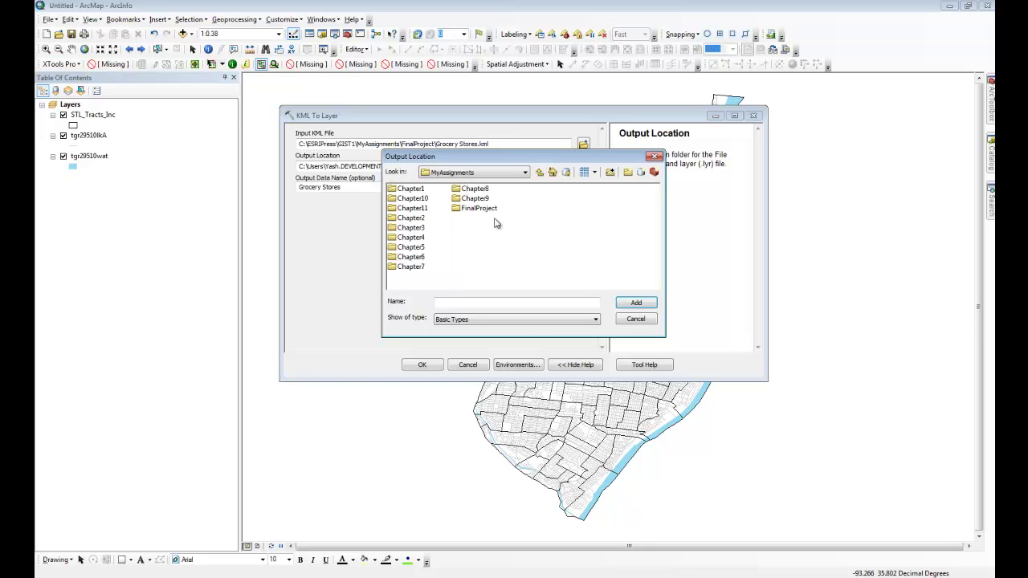
click(479, 208)
click(635, 303)
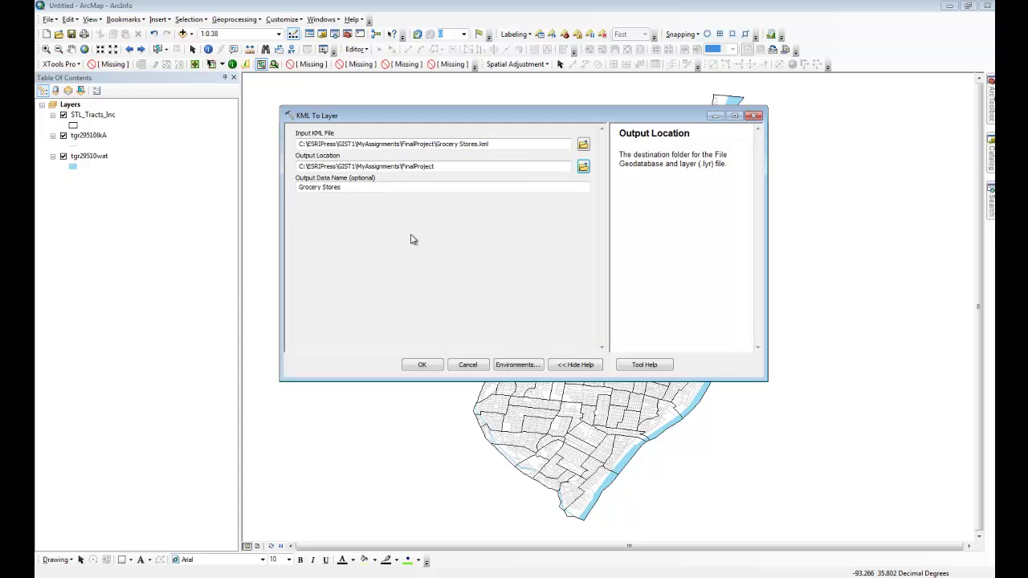
click(423, 365)
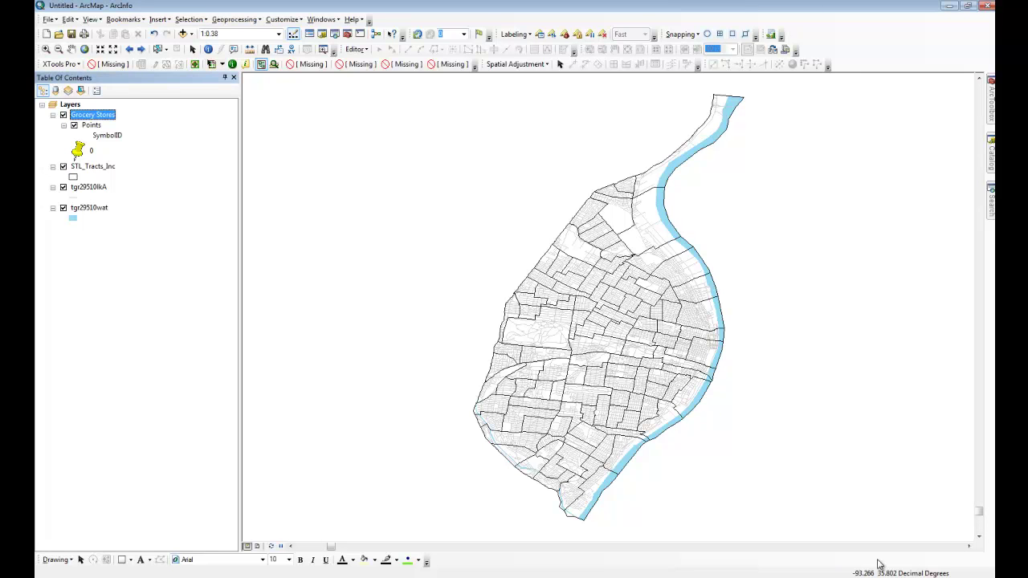
Review the Points attribute table's four stores and move Points above Grocery Stores.
click(93, 126)
right_click(91, 129)
click(120, 156)
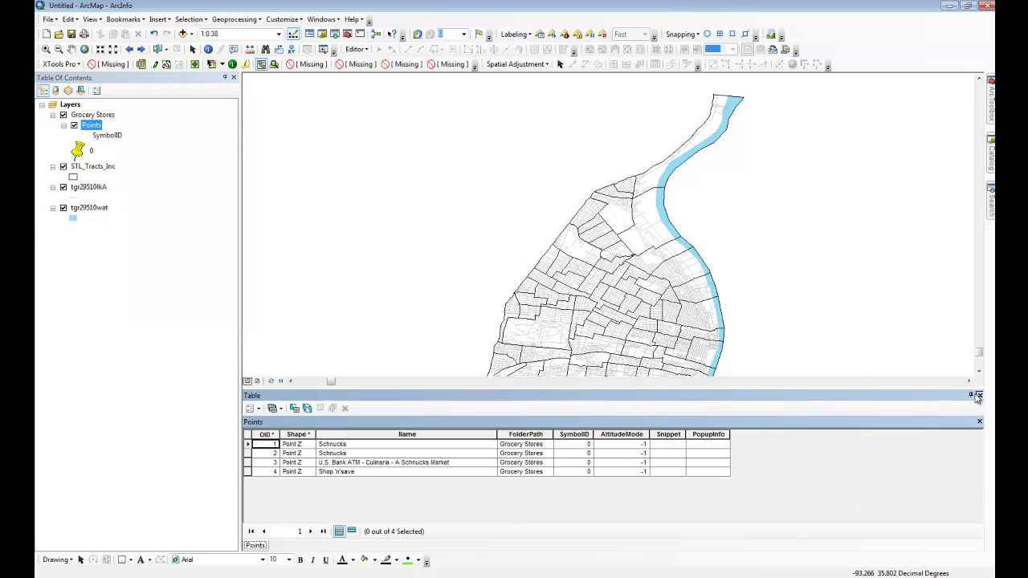
drag(93, 127, 94, 114)
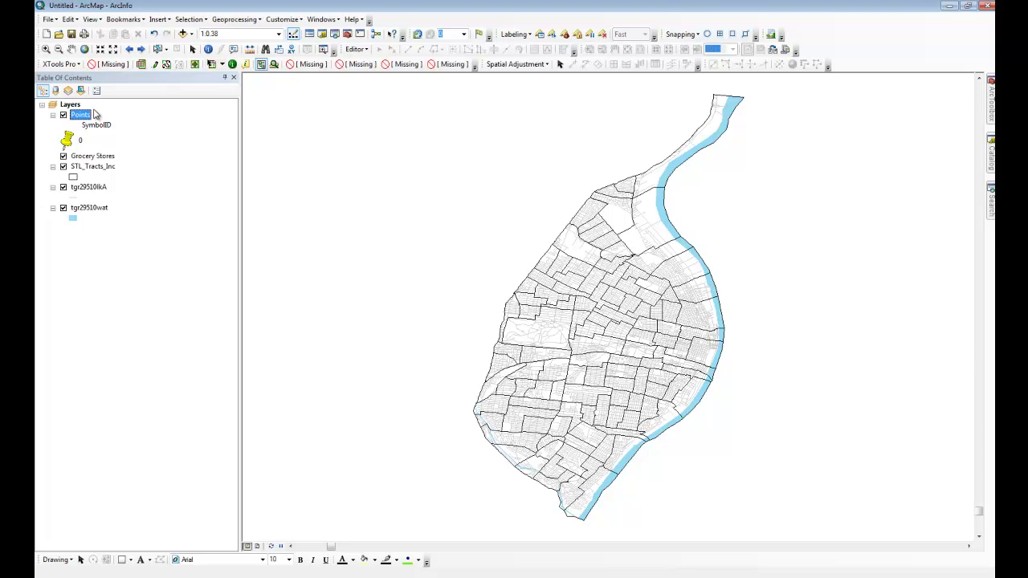
click(70, 105)
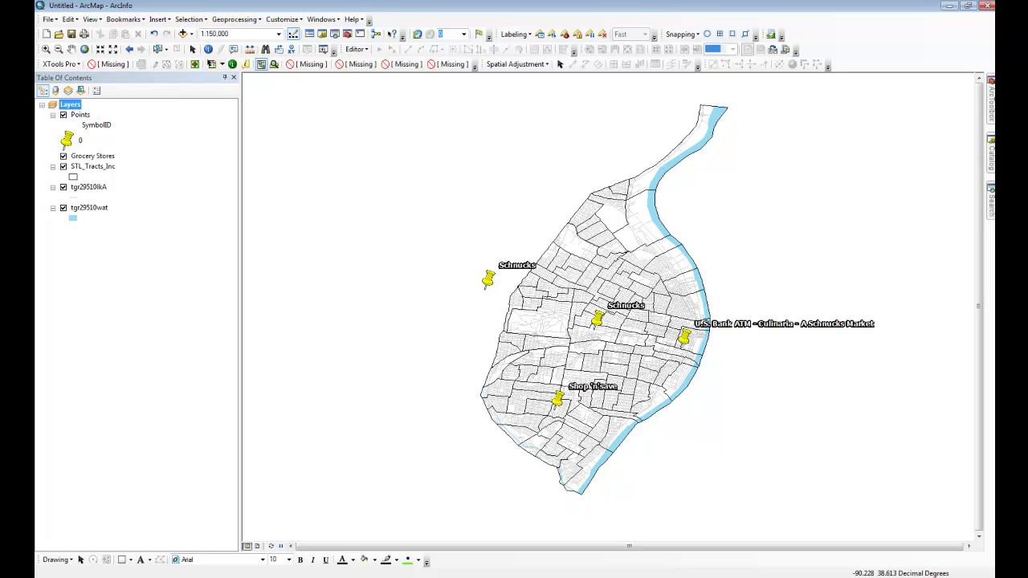
Give the Layers data frame the Points layer's GCS_WGS_1984 coordinate system.
right_click(70, 105)
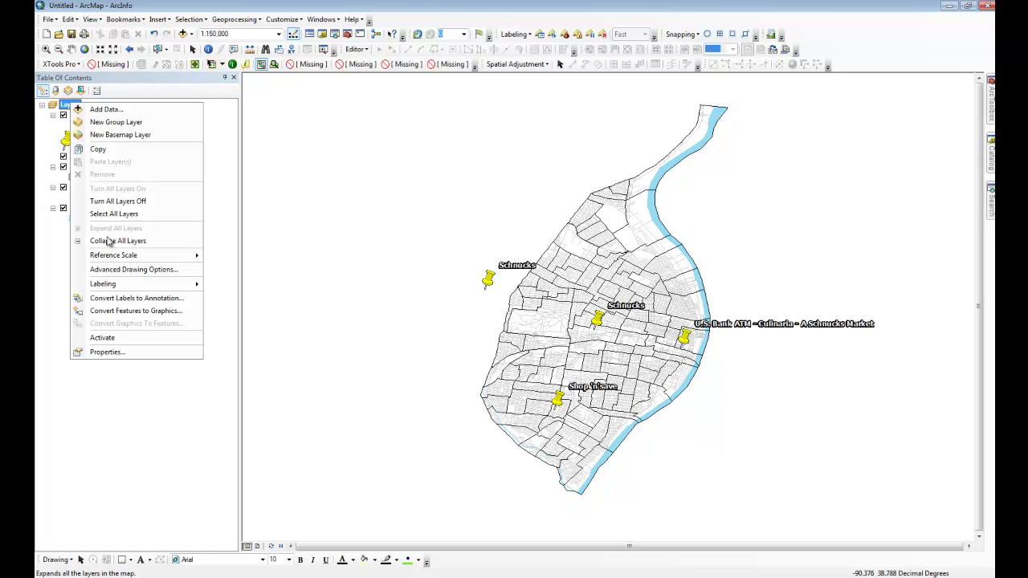
click(107, 352)
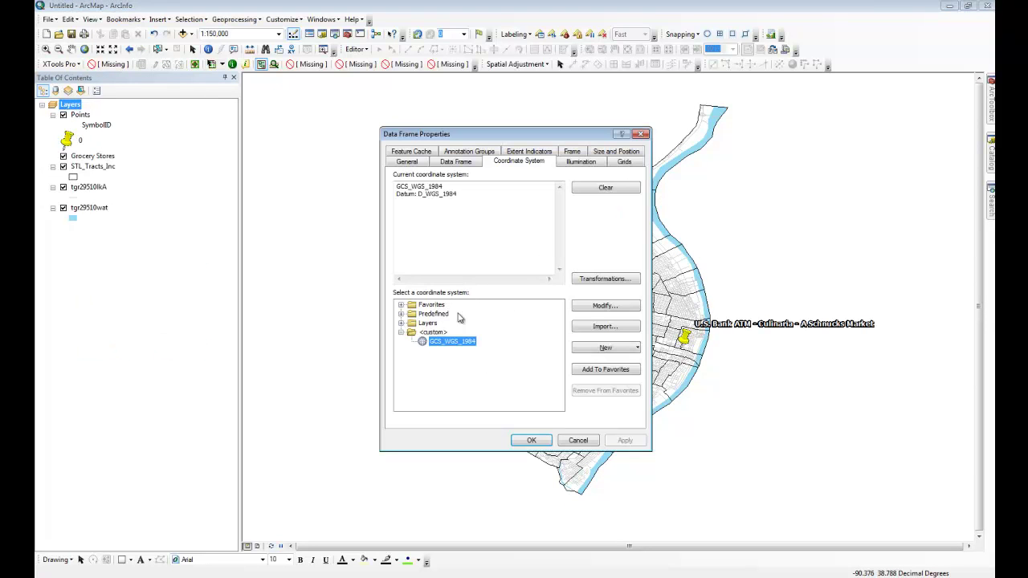
click(432, 323)
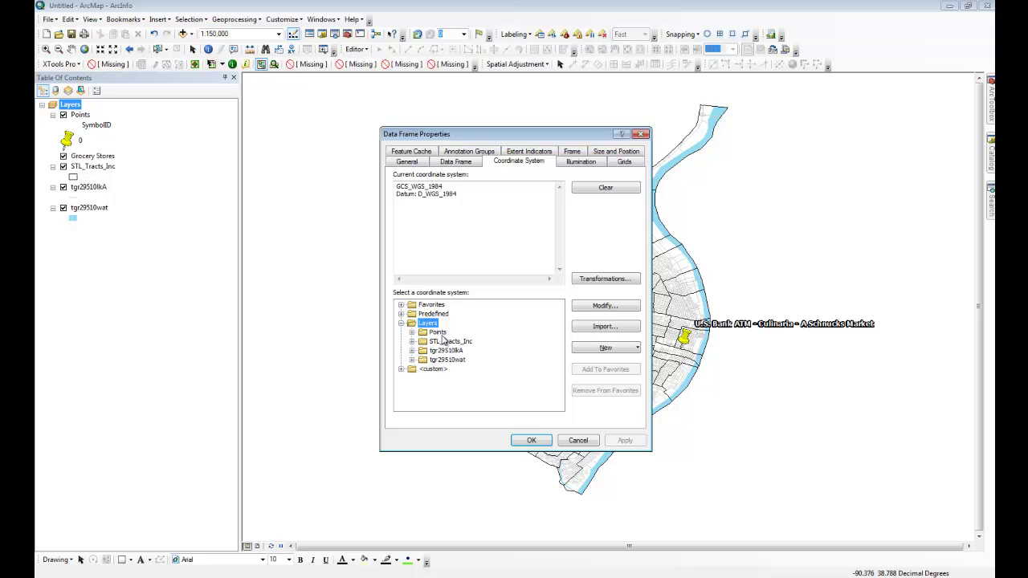
click(437, 333)
click(465, 342)
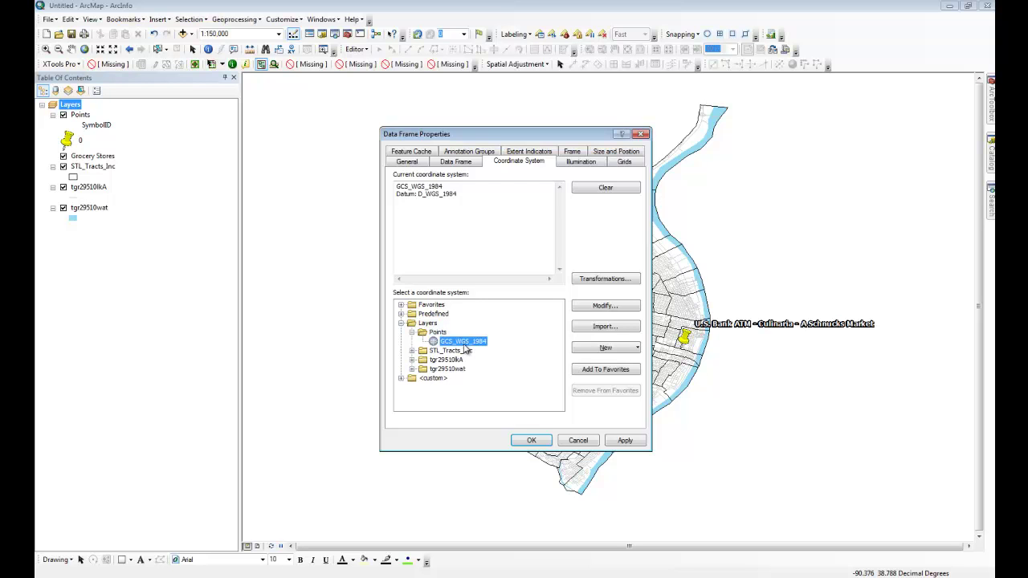
click(531, 441)
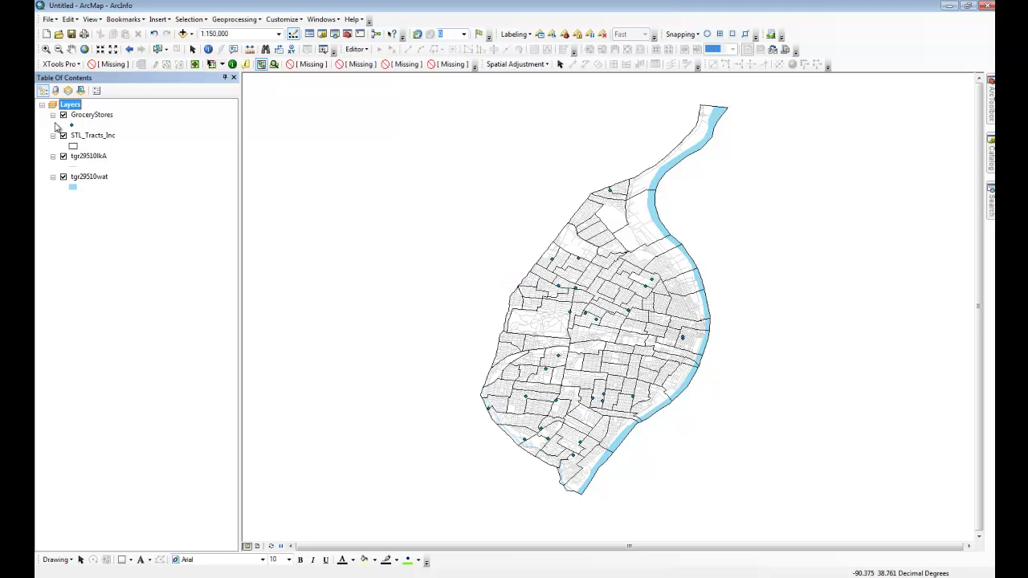
click(91, 116)
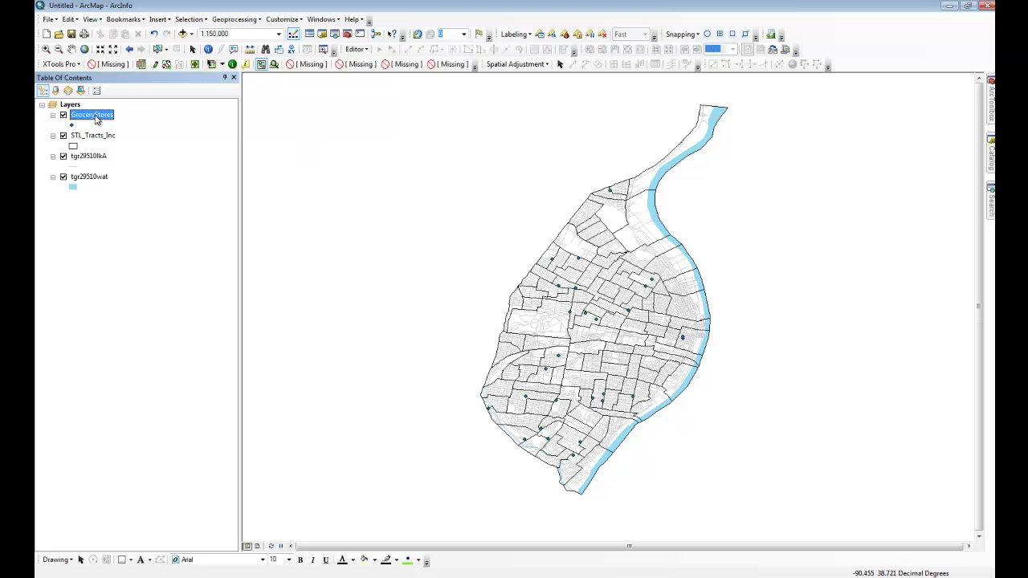
right_click(95, 117)
click(133, 147)
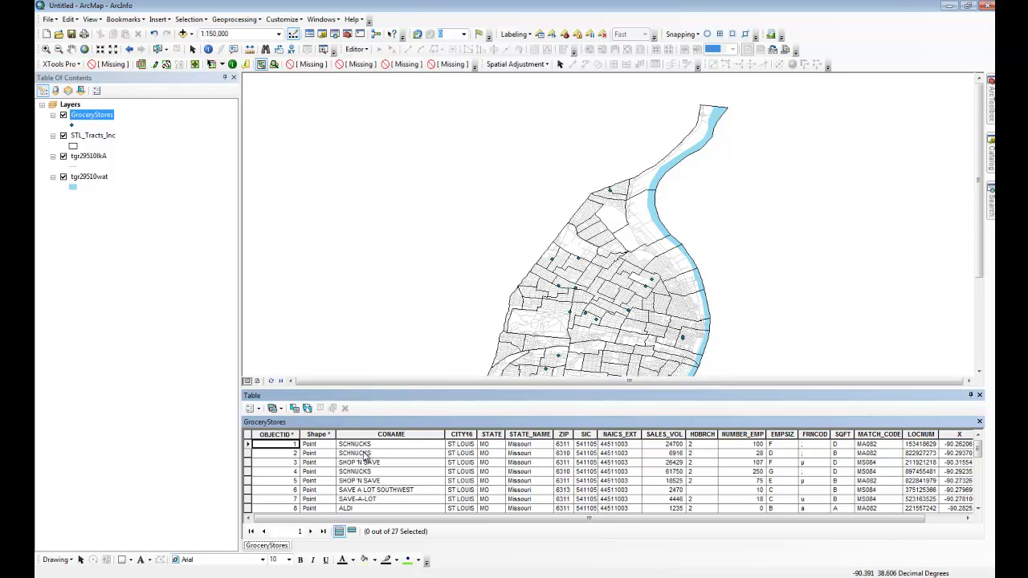
scroll(368, 456, down, 2)
scroll(409, 493, down, 1)
scroll(395, 495, down, 3)
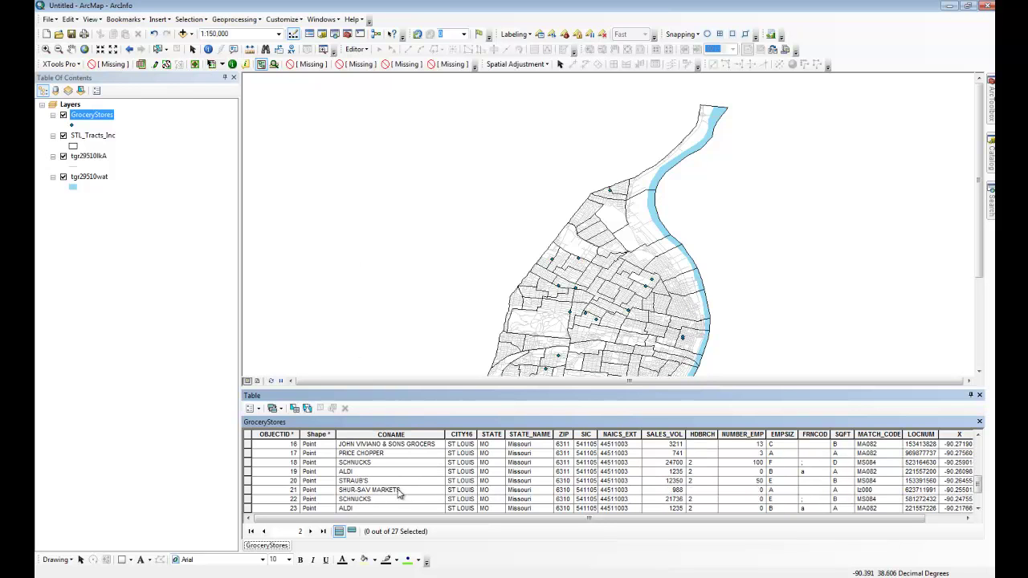
scroll(472, 493, down, 2)
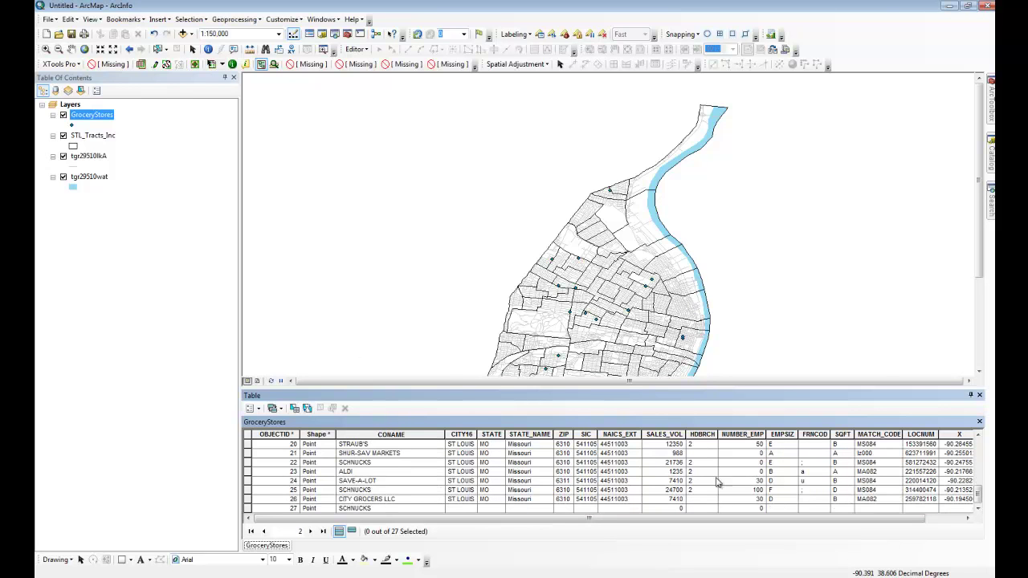
click(978, 395)
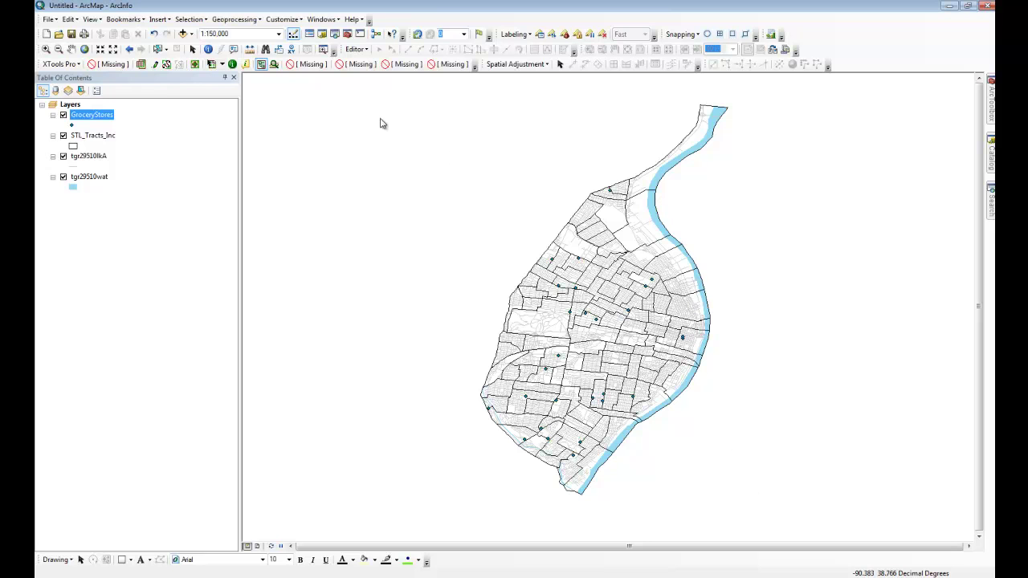
click(190, 20)
click(223, 44)
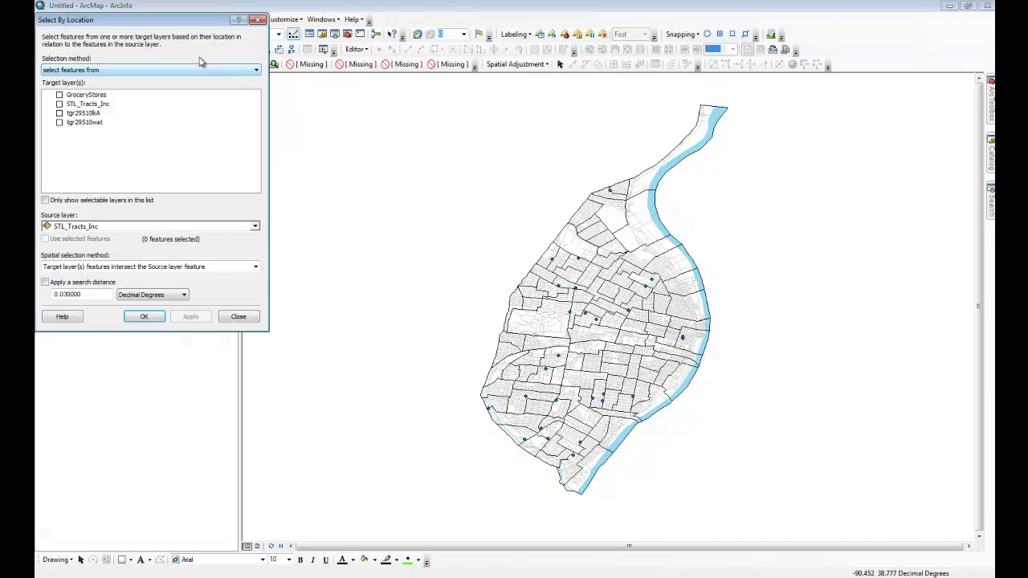
click(258, 20)
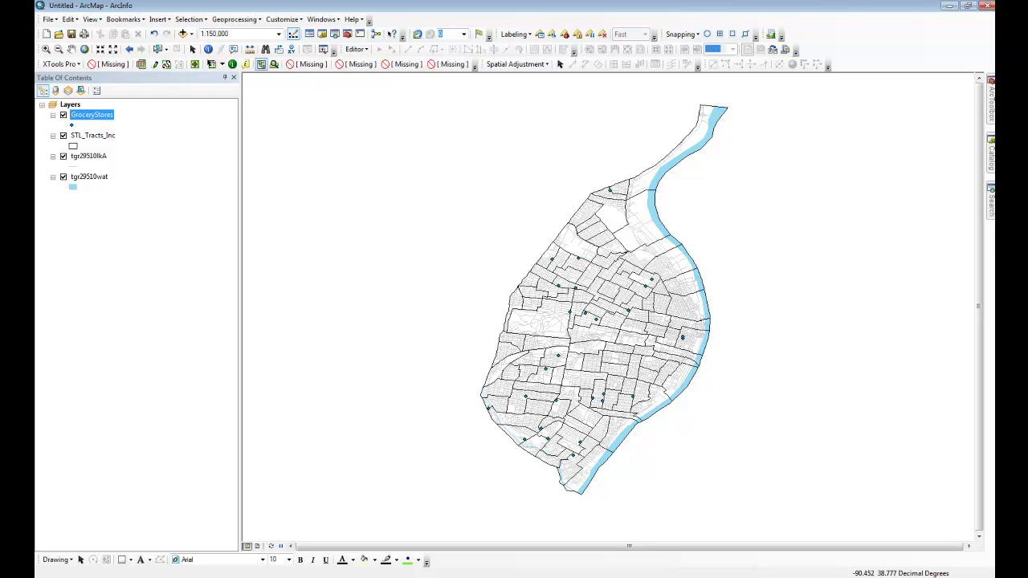
click(80, 167)
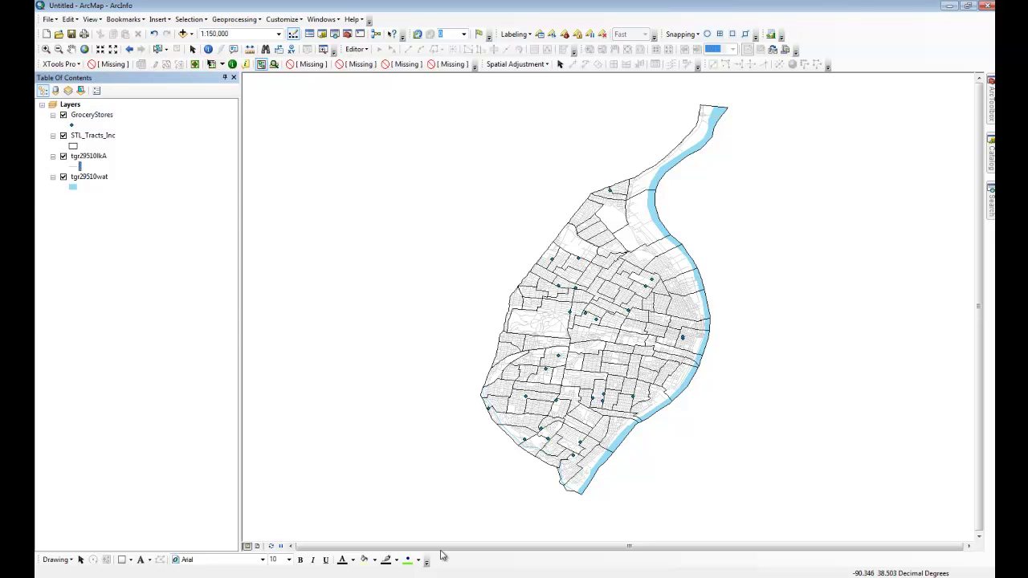
key(alt+Tab)
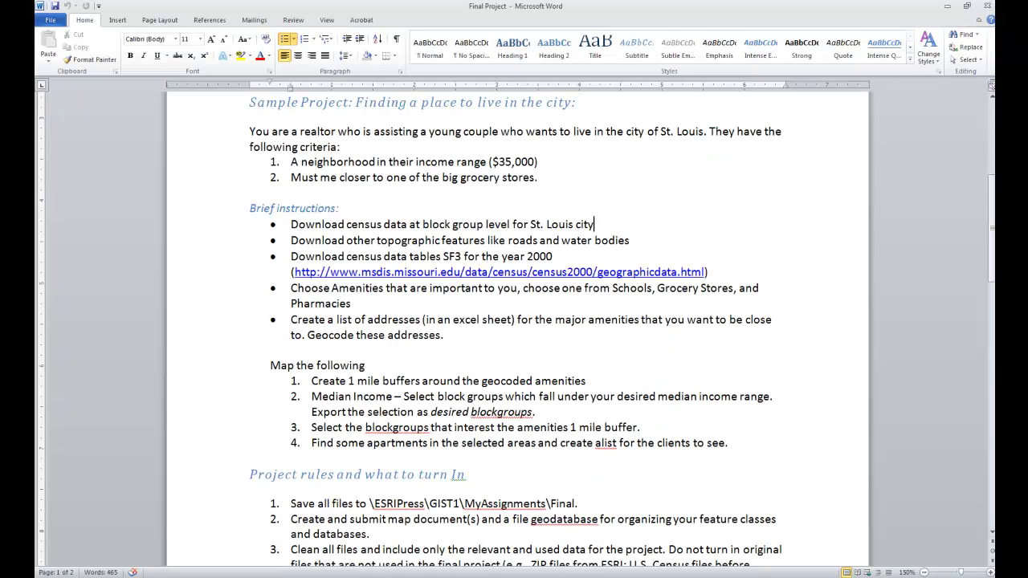
key(alt+Tab)
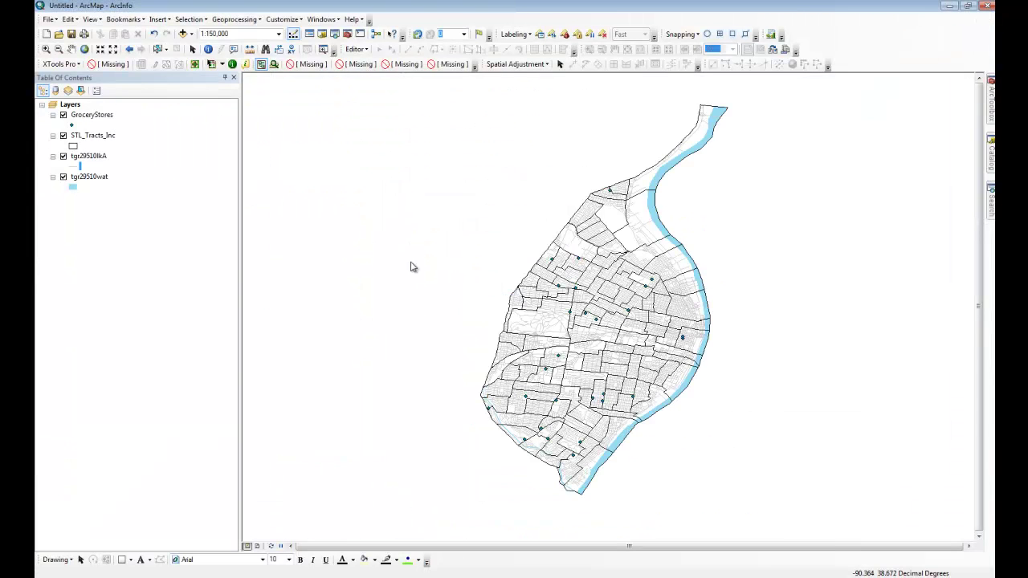
Symbolize STL_Tracts_Inc with graduated colors classified on the MedInc field.
right_click(93, 137)
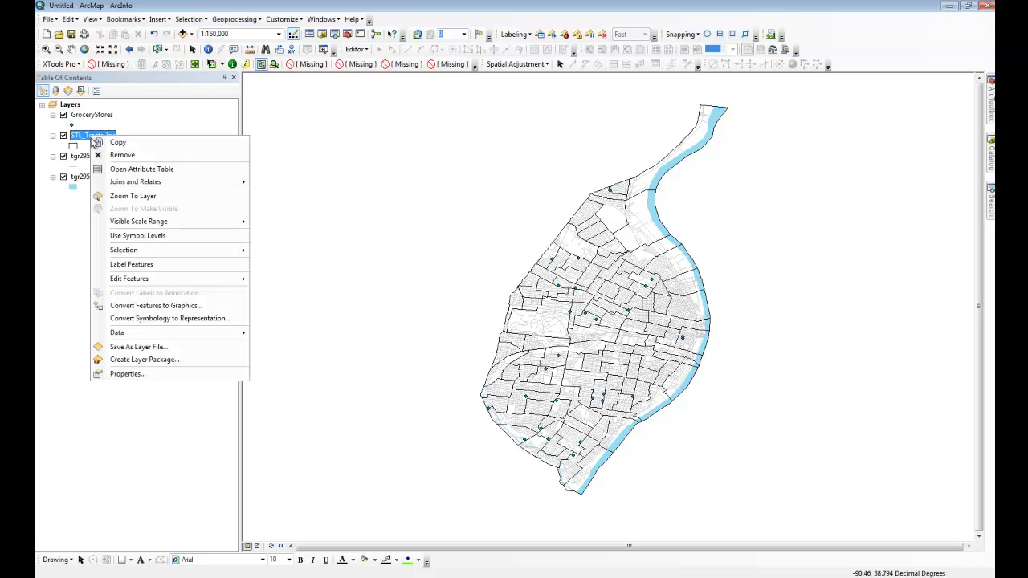
click(154, 373)
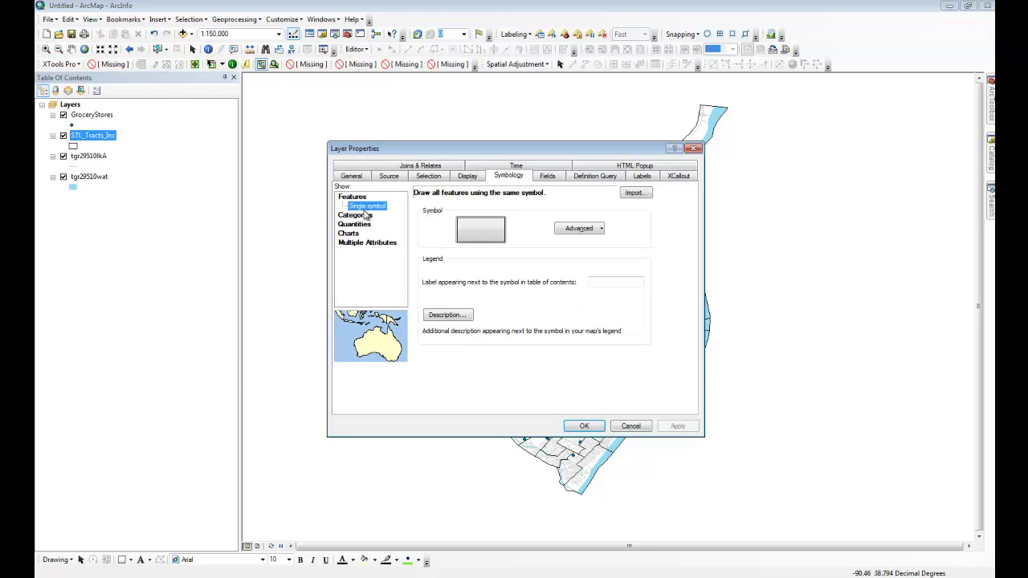
click(361, 215)
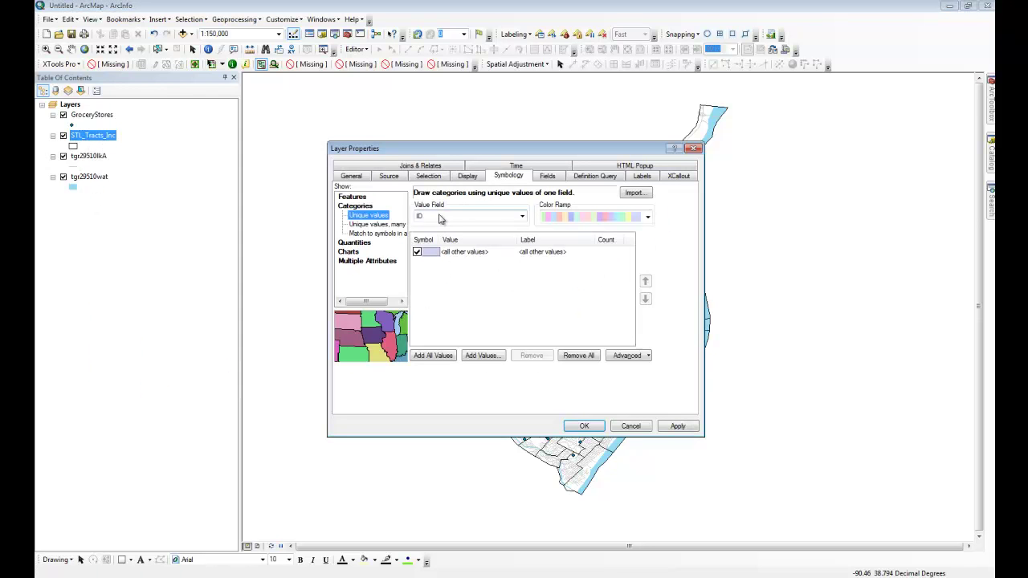
click(360, 242)
click(472, 217)
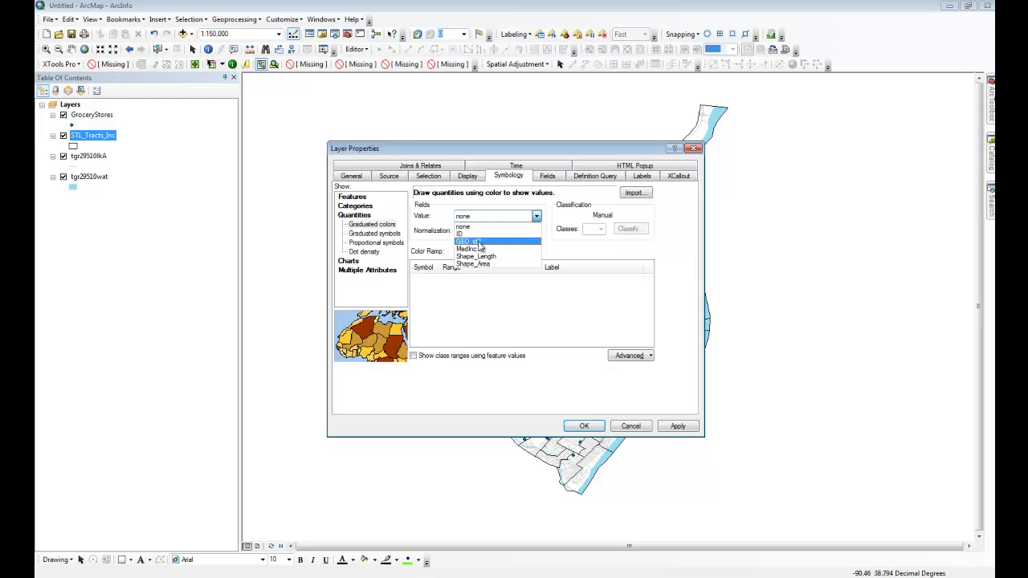
click(466, 249)
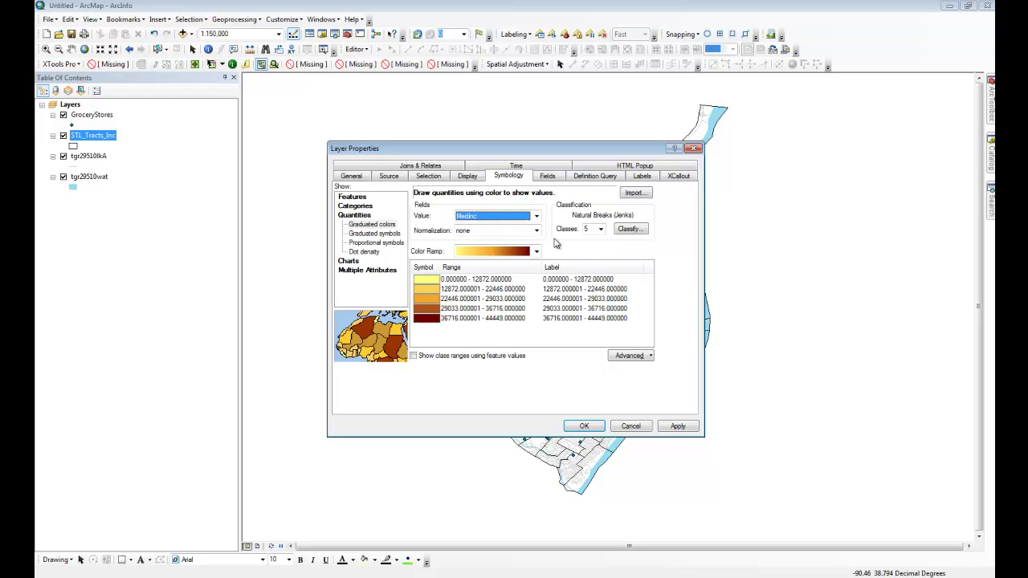
Apply the red-yellow-green ramp, reversed so the lowest incomes show red.
click(536, 252)
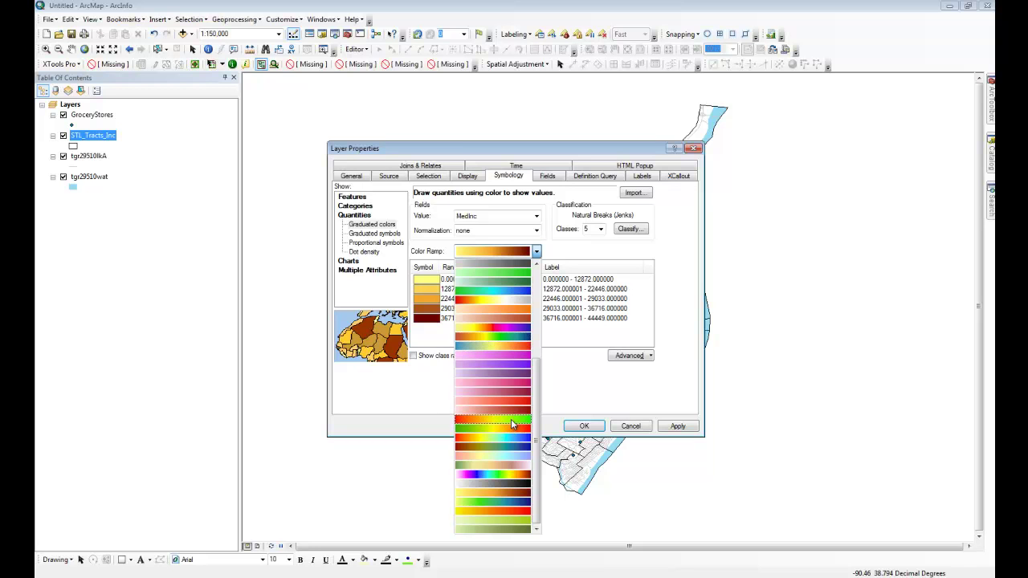
click(512, 424)
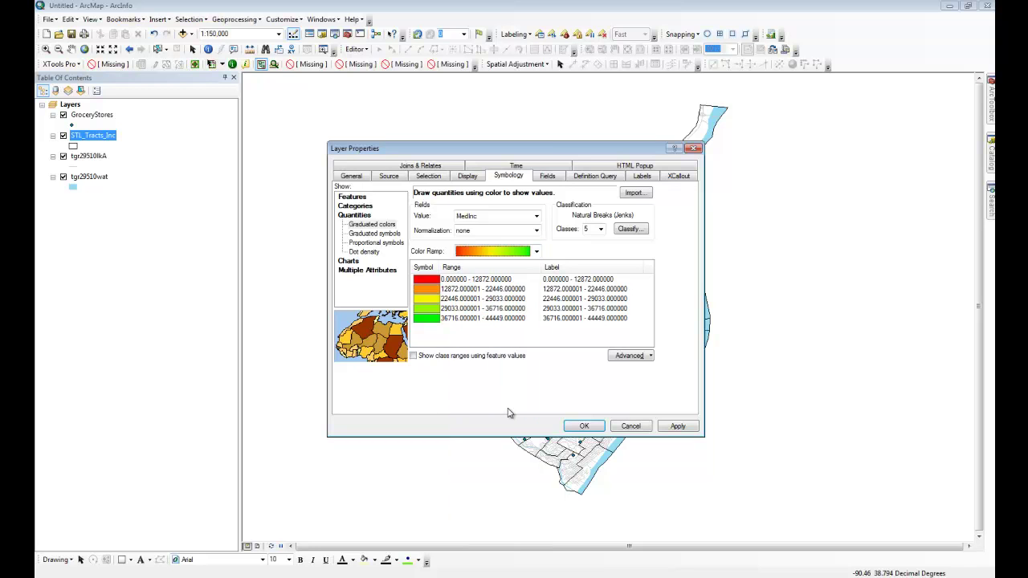
click(424, 267)
click(440, 275)
click(424, 267)
click(440, 275)
click(584, 426)
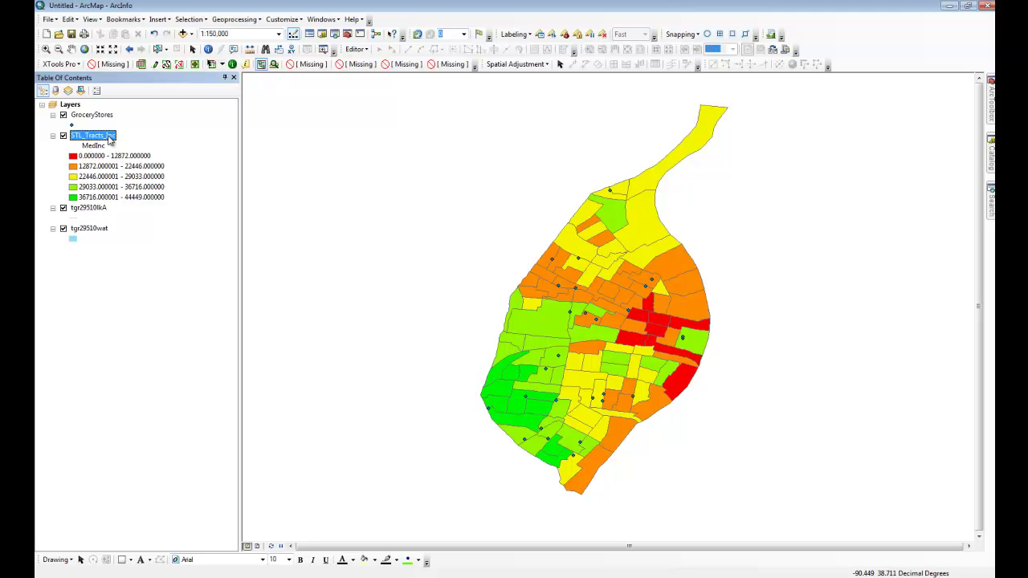
Open Select By Attributes and choose STL_Tracts_Inc as the layer to query.
click(189, 18)
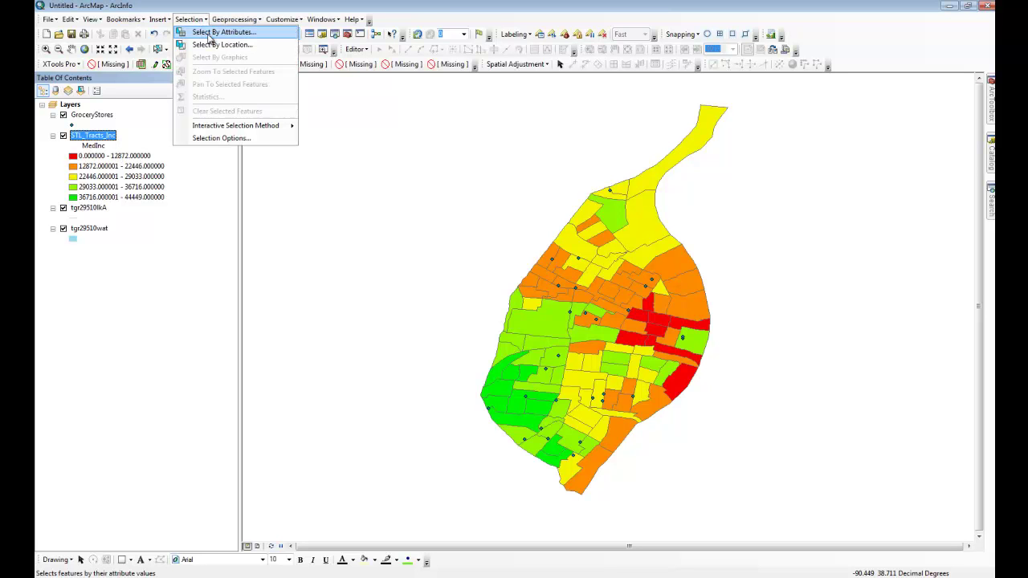
click(212, 34)
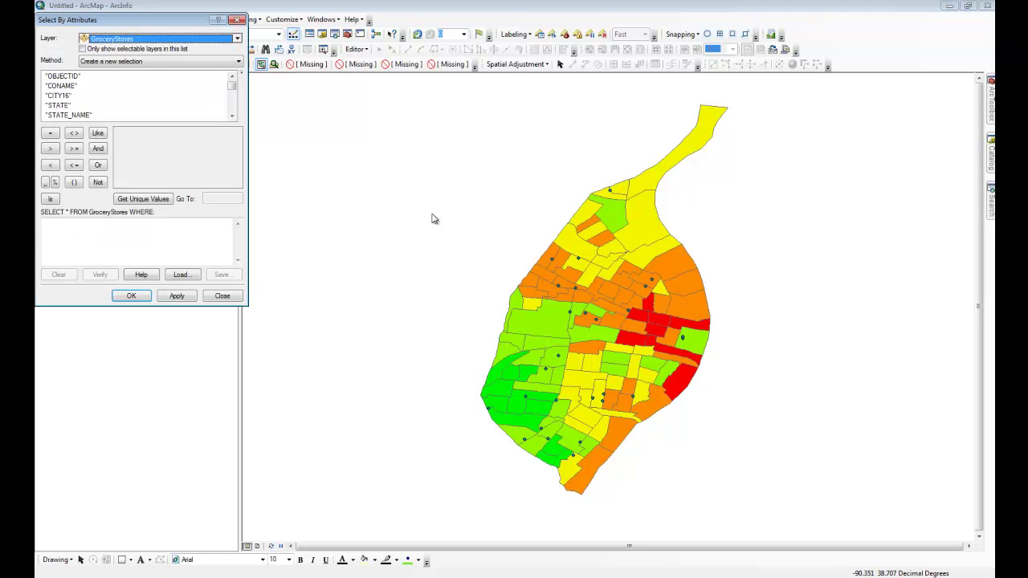
drag(114, 20, 351, 117)
click(367, 129)
click(366, 154)
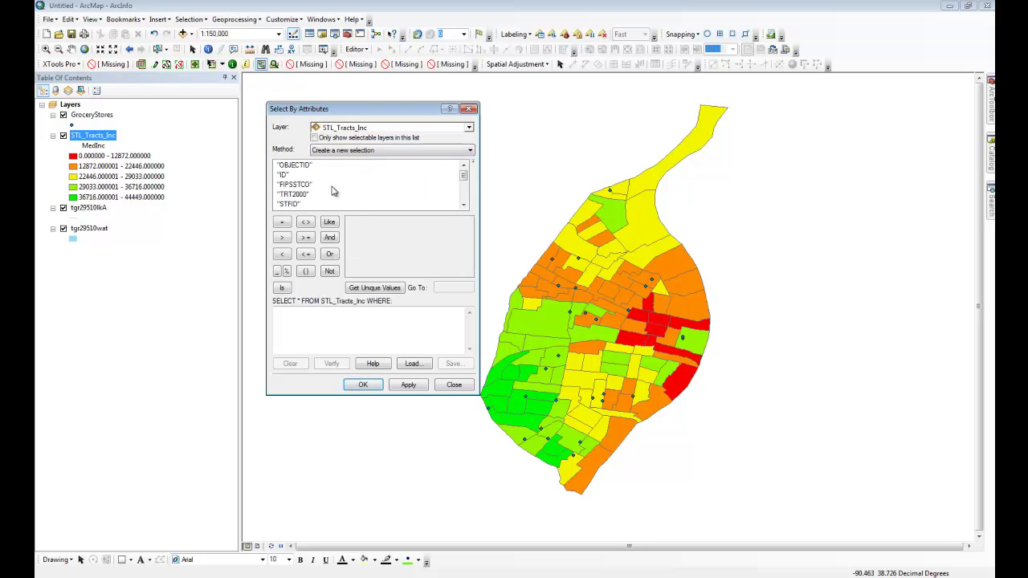
Build the query "MedInc" > 35000.
scroll(333, 190, down, 1)
scroll(332, 191, down, 1)
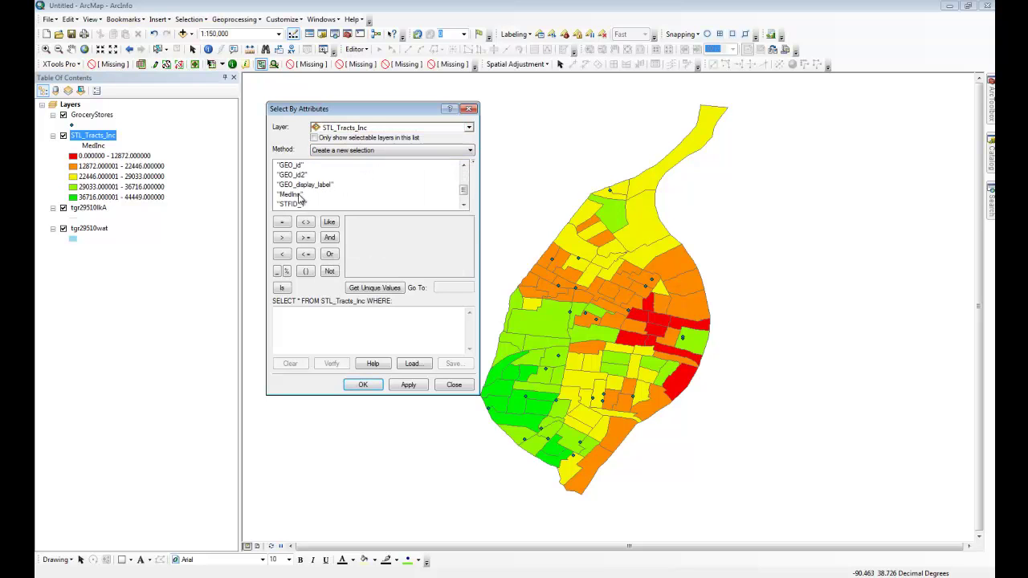
double_click(297, 195)
click(286, 240)
click(376, 289)
scroll(427, 252, down, 6)
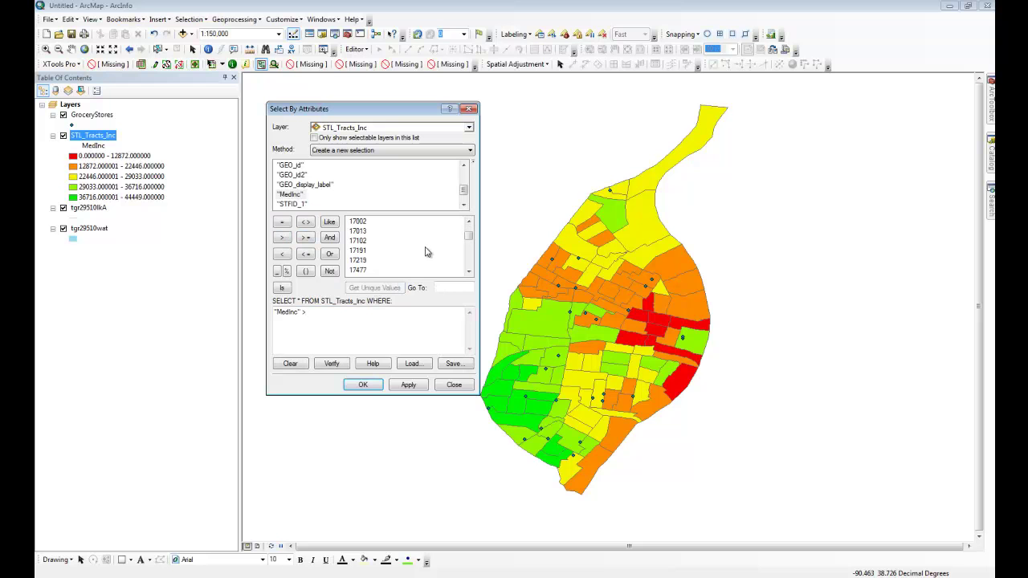
scroll(427, 252, down, 8)
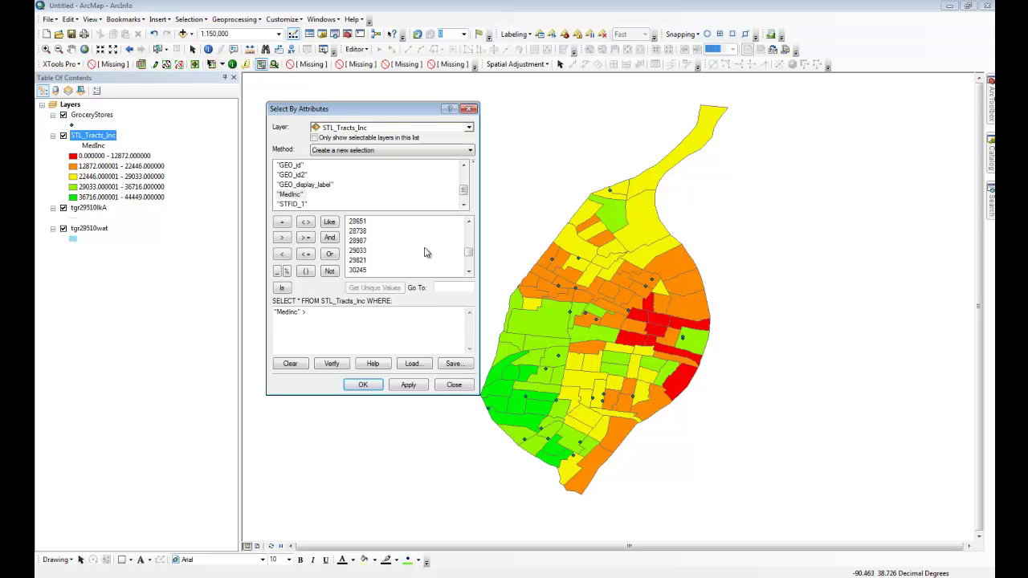
scroll(425, 252, down, 3)
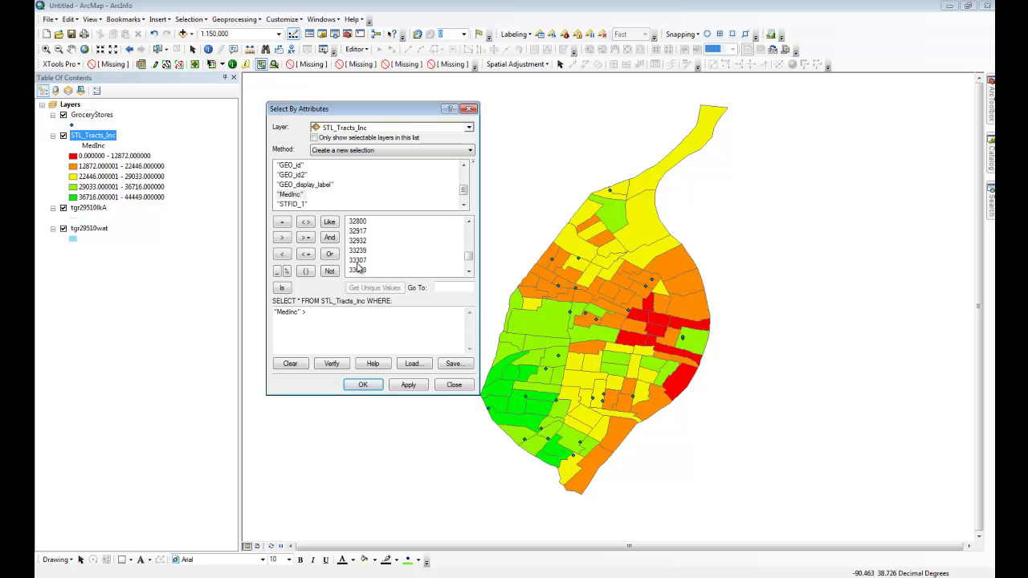
scroll(359, 273, down, 1)
double_click(357, 260)
drag(312, 310, 362, 313)
text(5000)
Verify the query and apply it to select the 13 qualifying tracts.
click(334, 362)
click(558, 330)
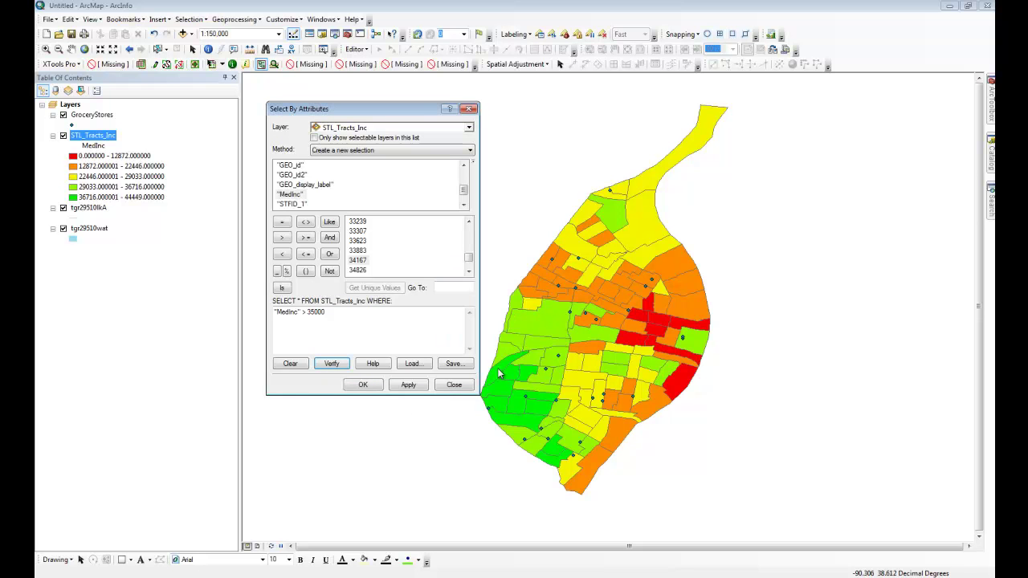
click(413, 387)
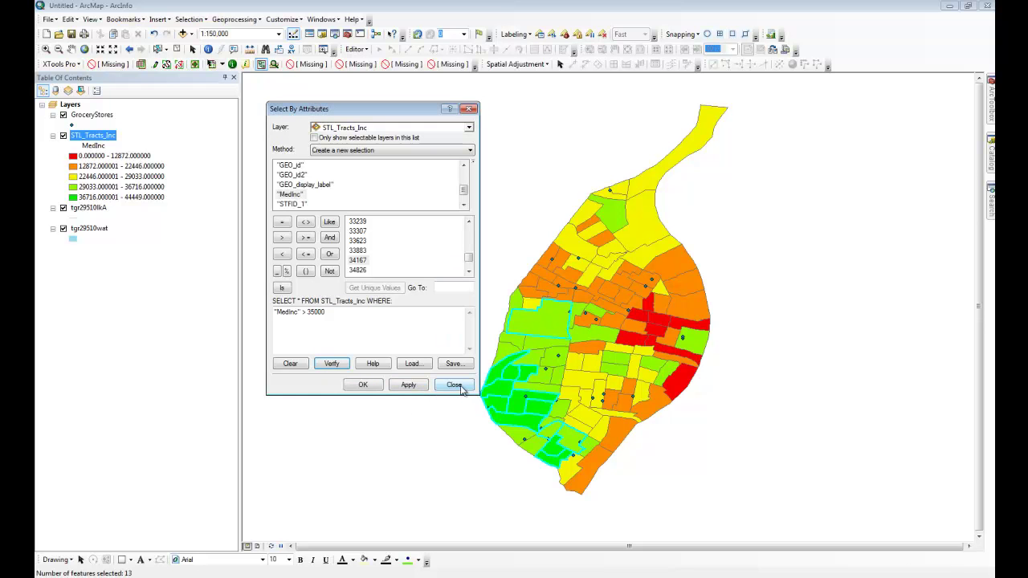
click(456, 386)
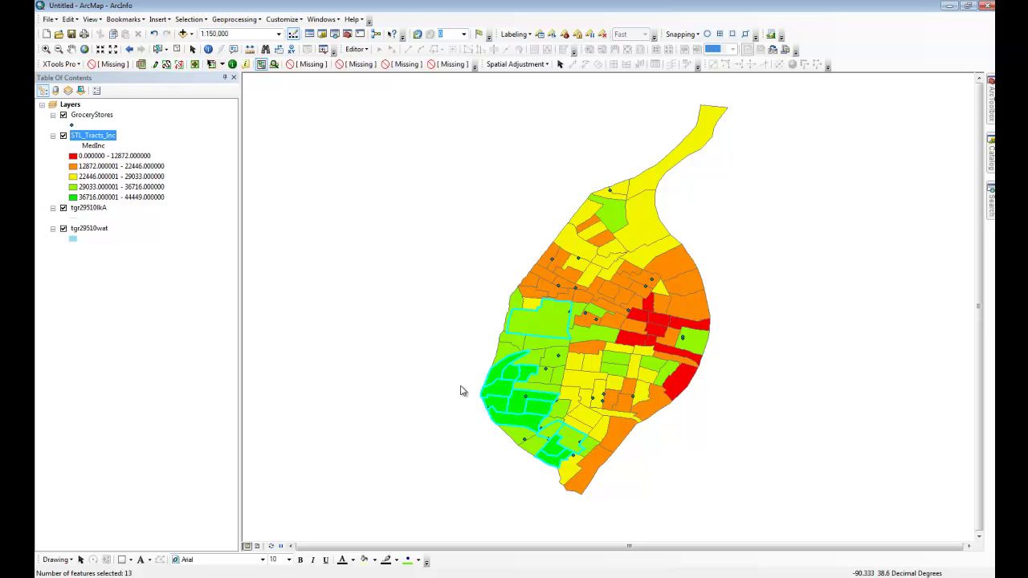
Export the selected STL_Tracts_Inc features as IdealIncTracts in FinalProject_Yash.gdb.
right_click(100, 136)
mouse_move(241, 329)
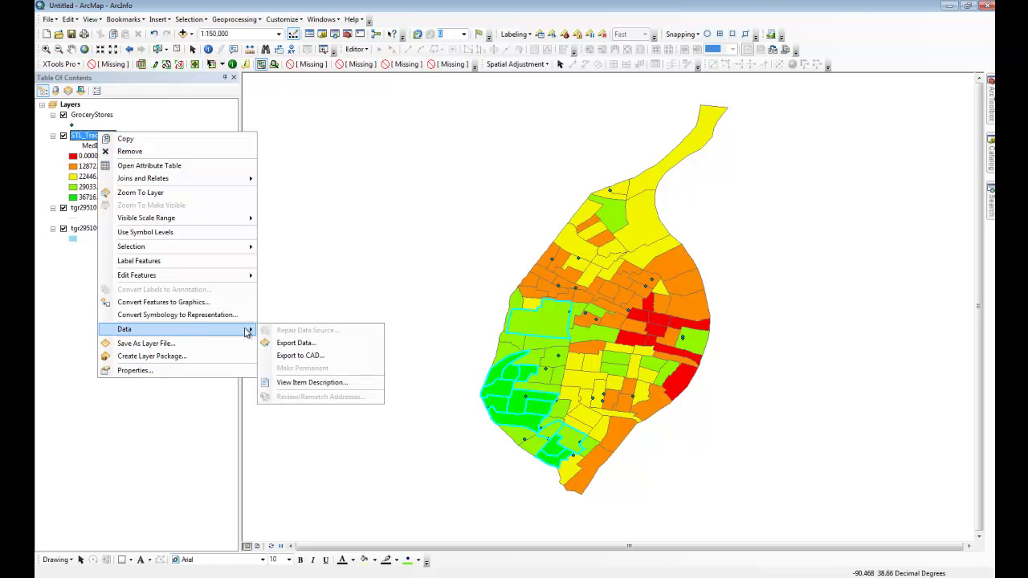
click(290, 343)
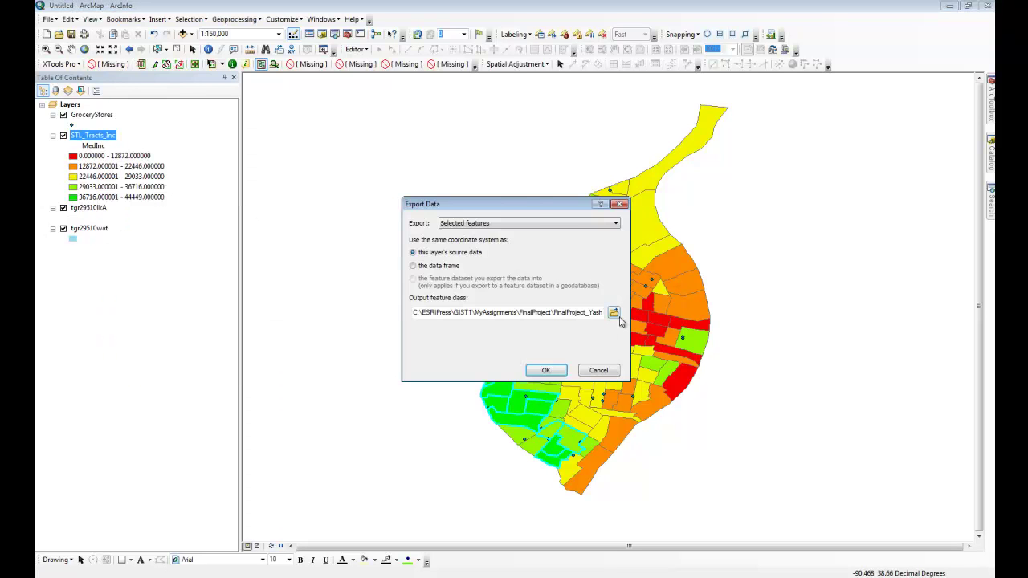
click(614, 313)
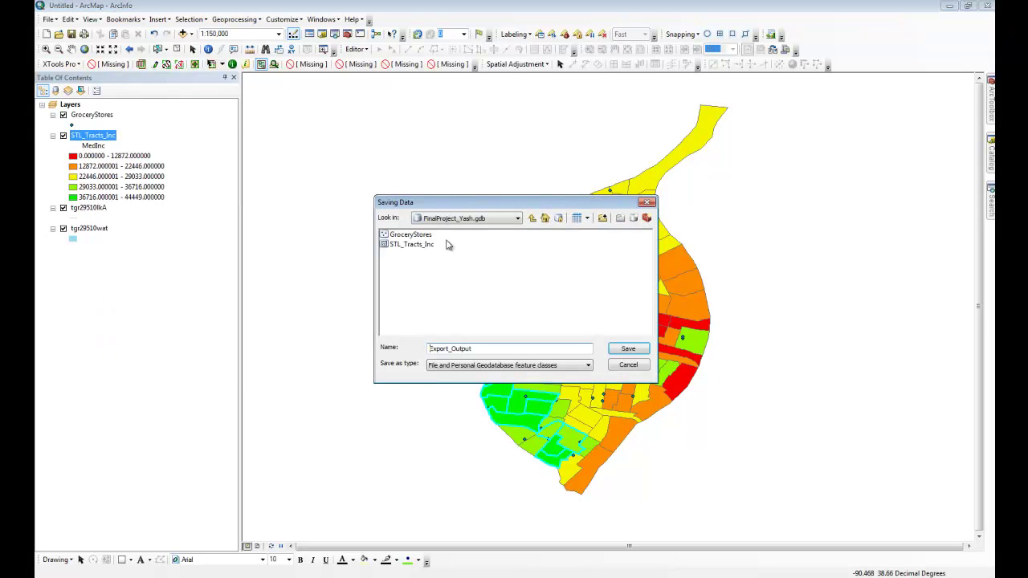
double_click(485, 347)
text(IdealIncTracts)
key(Return)
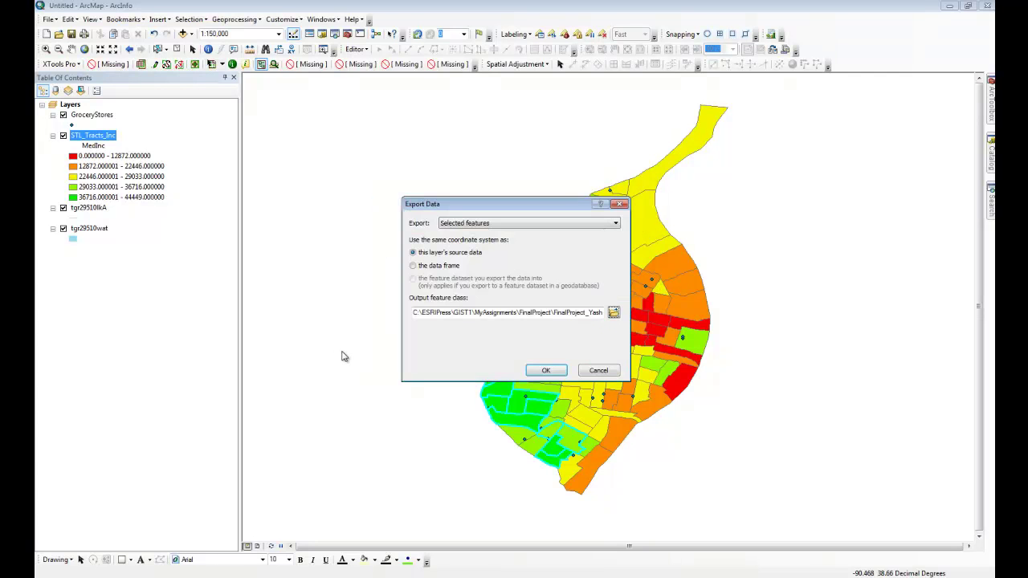
click(540, 370)
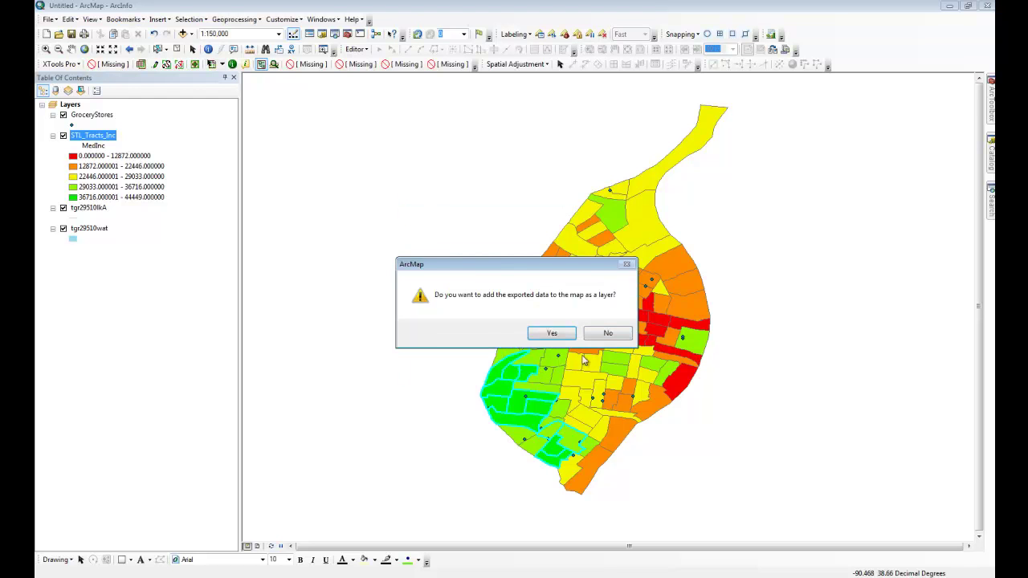
Add IdealIncTracts with the 100 Year Flood Overlay hatch, then clear the selection.
click(552, 333)
click(75, 146)
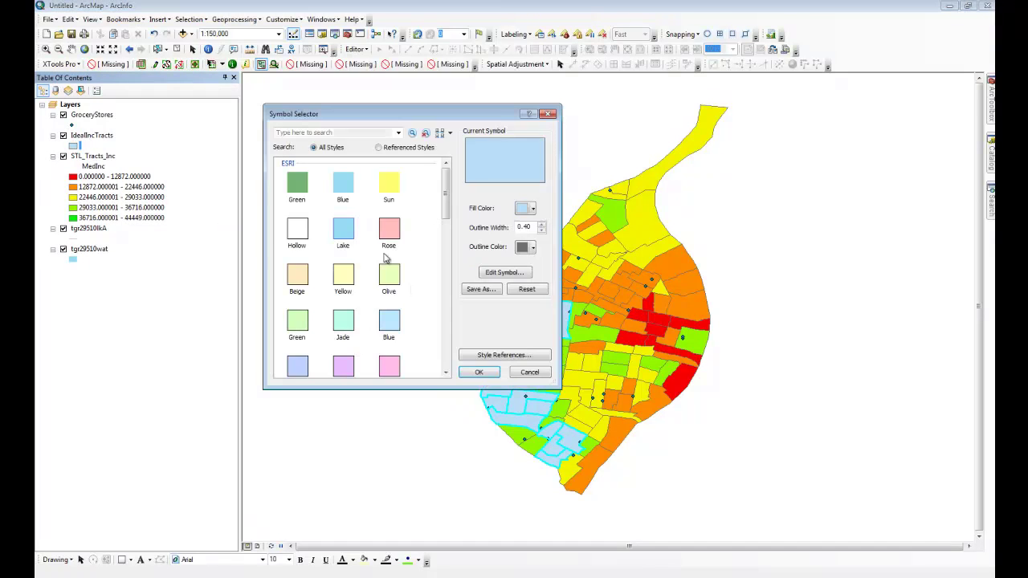
click(297, 231)
click(447, 284)
click(390, 289)
click(479, 372)
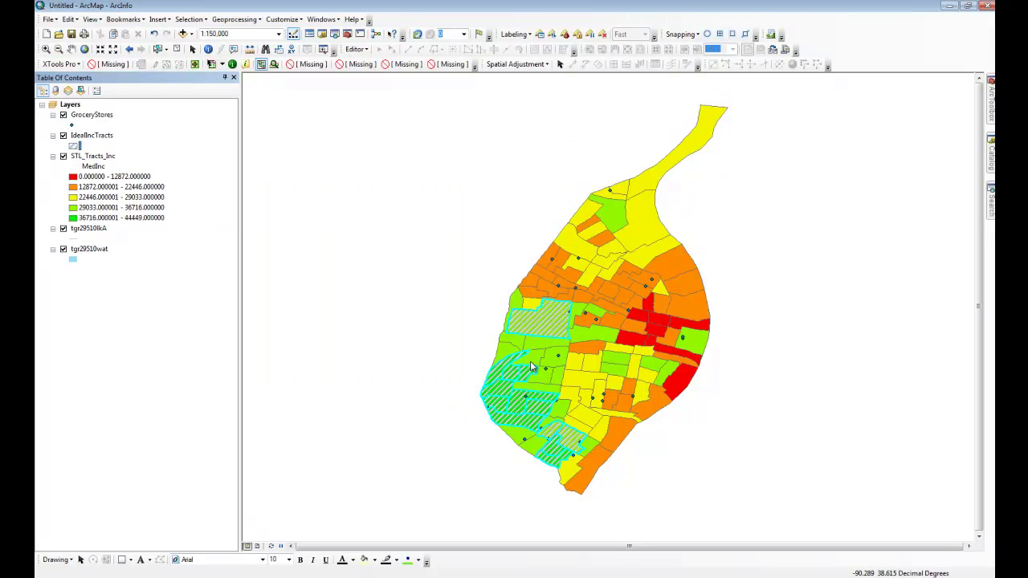
click(177, 49)
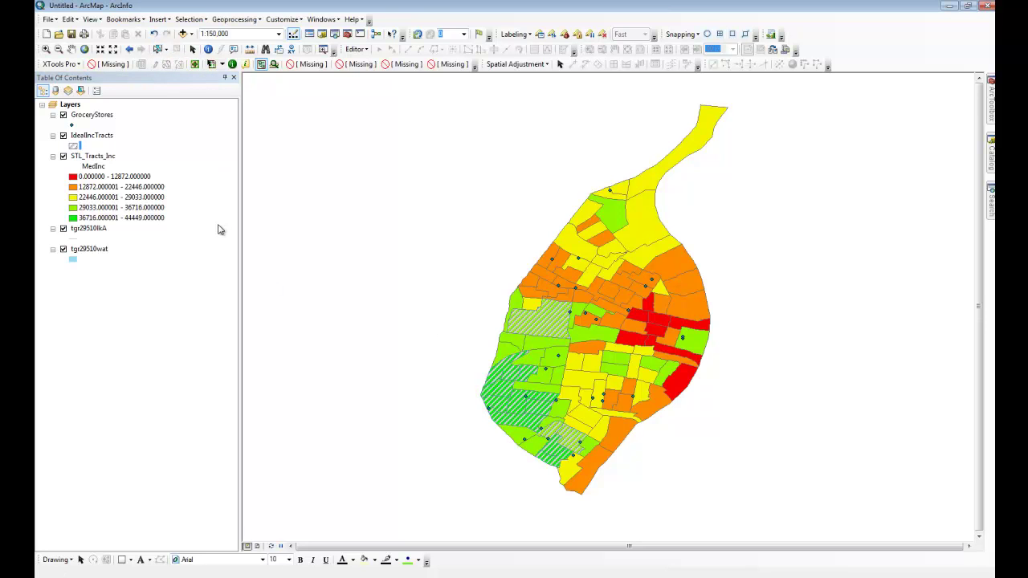
Set up Buffer on GroceryStores with output FinalProject_Yash.gdb\Grocey_Buffer.
click(224, 20)
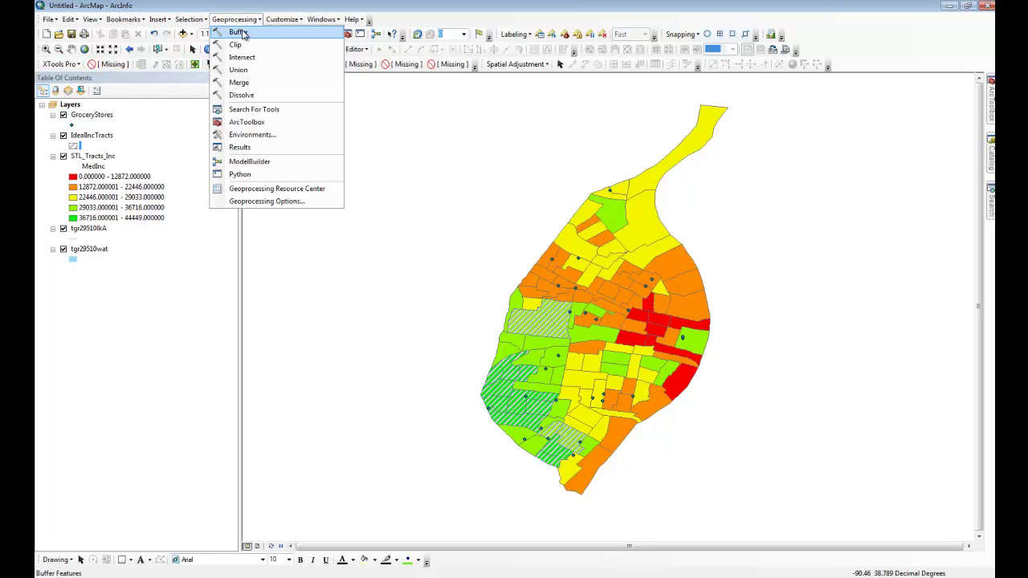
click(238, 32)
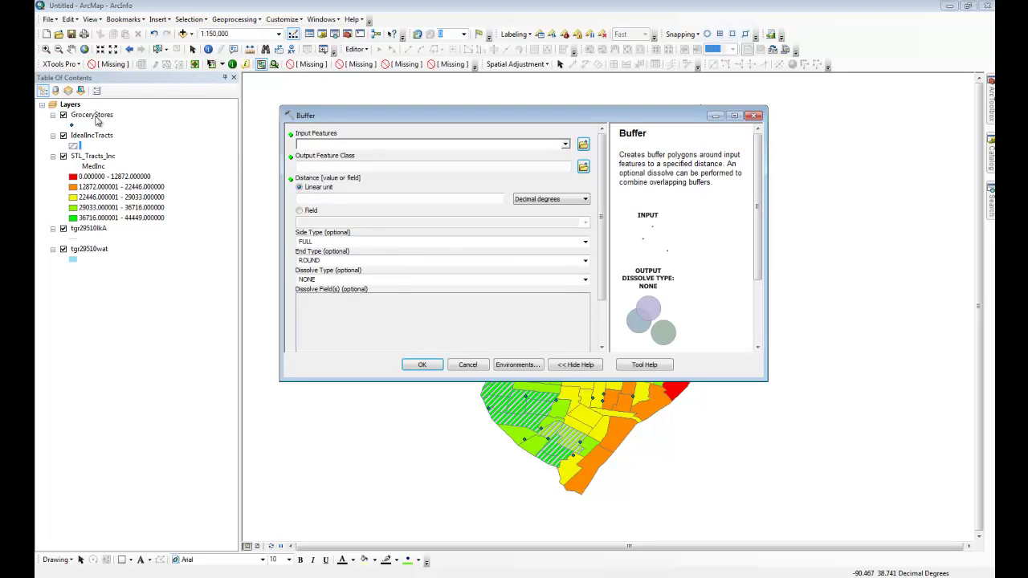
drag(97, 118, 320, 144)
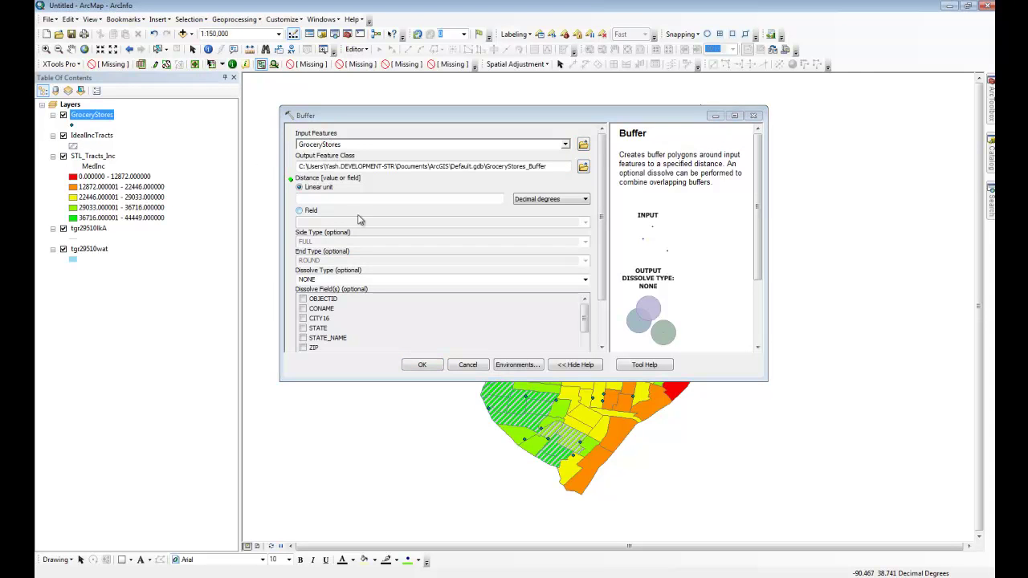
click(583, 166)
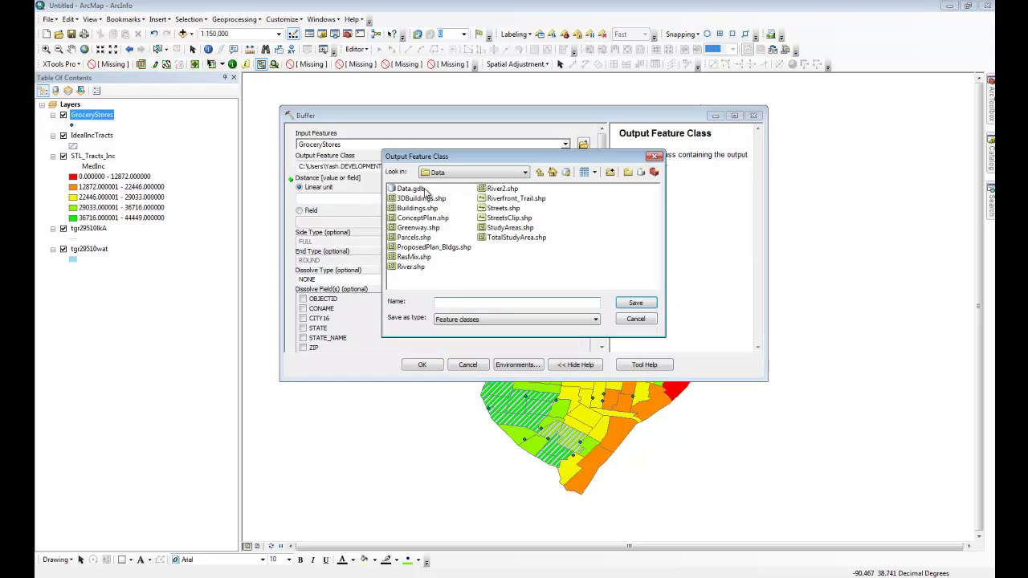
click(520, 173)
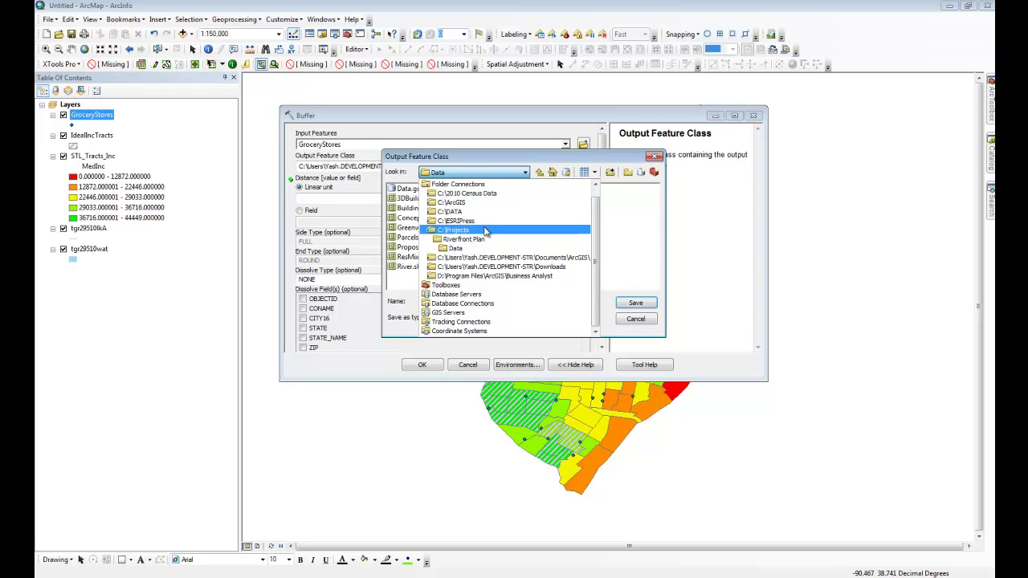
click(454, 221)
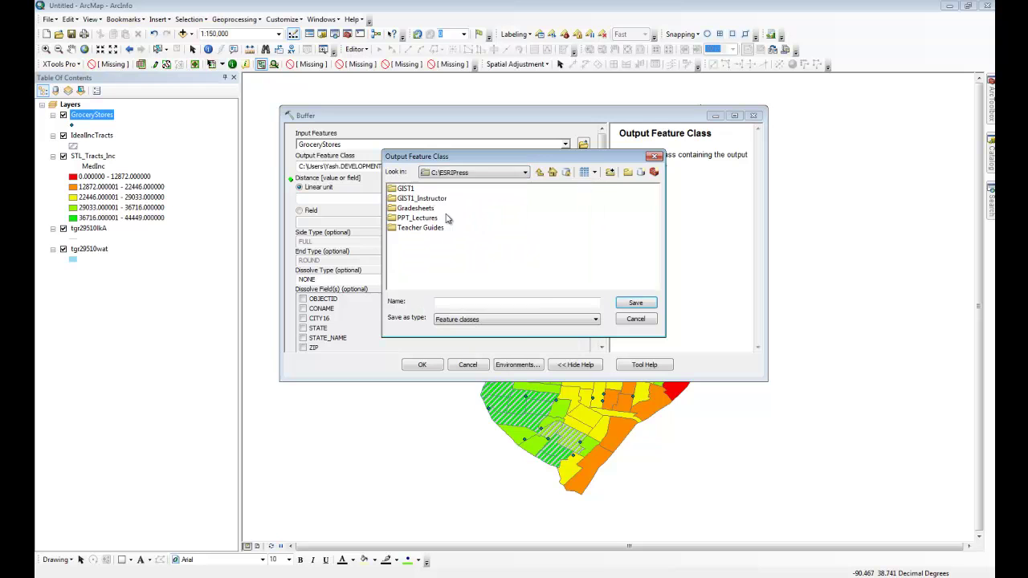
double_click(406, 189)
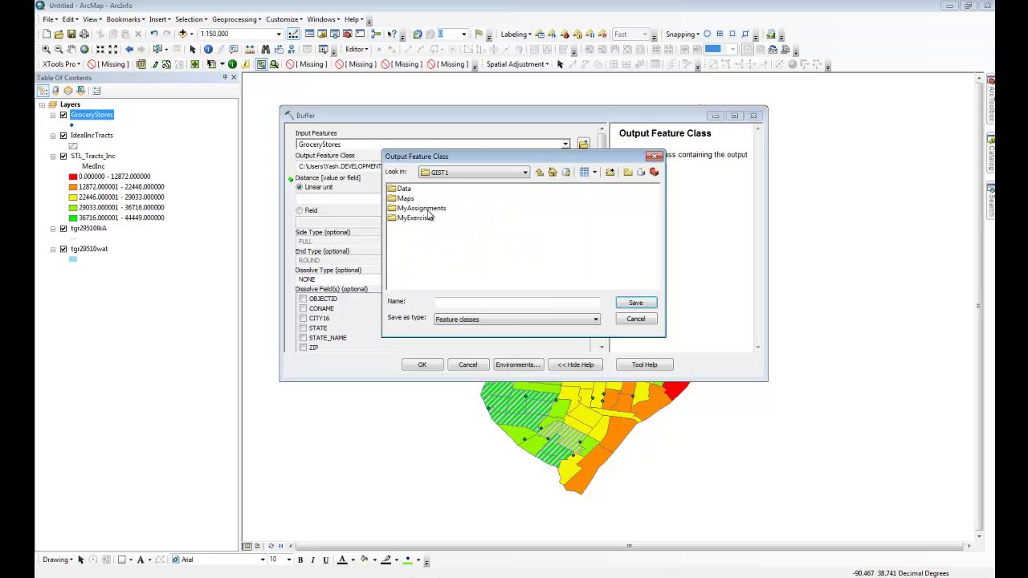
double_click(424, 208)
double_click(481, 210)
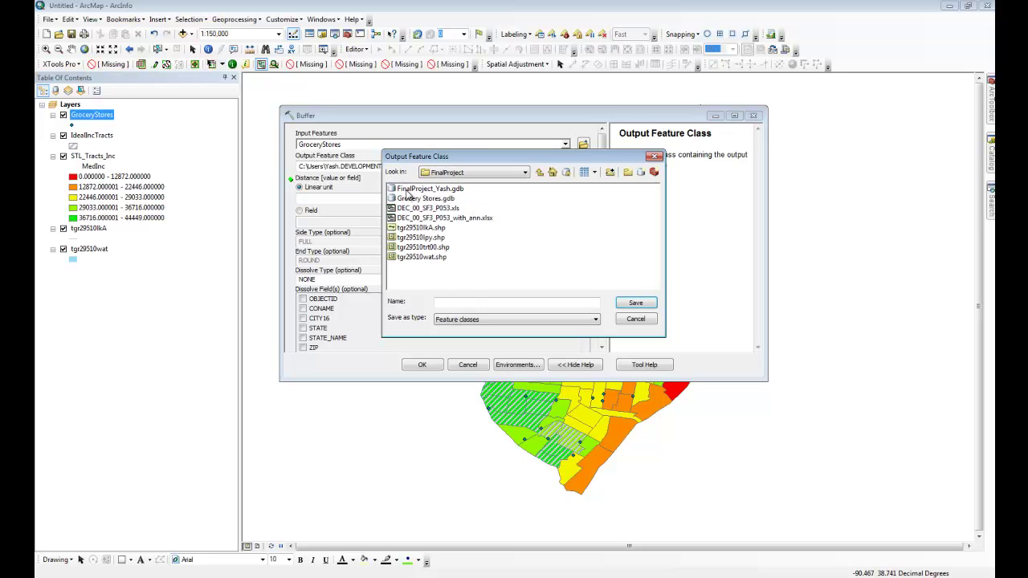
double_click(408, 189)
click(461, 304)
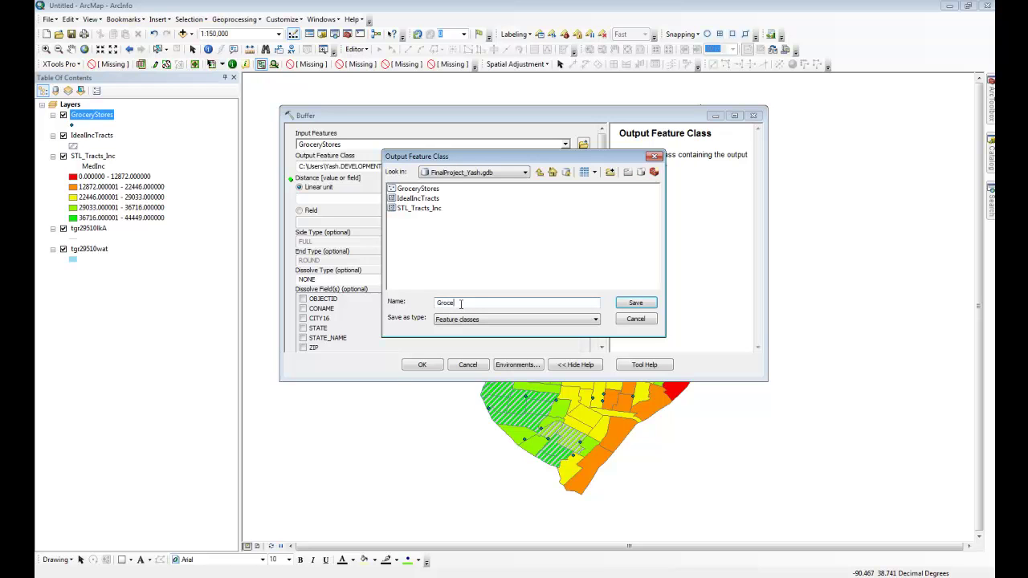
text(Grocey_Buffer)
click(638, 305)
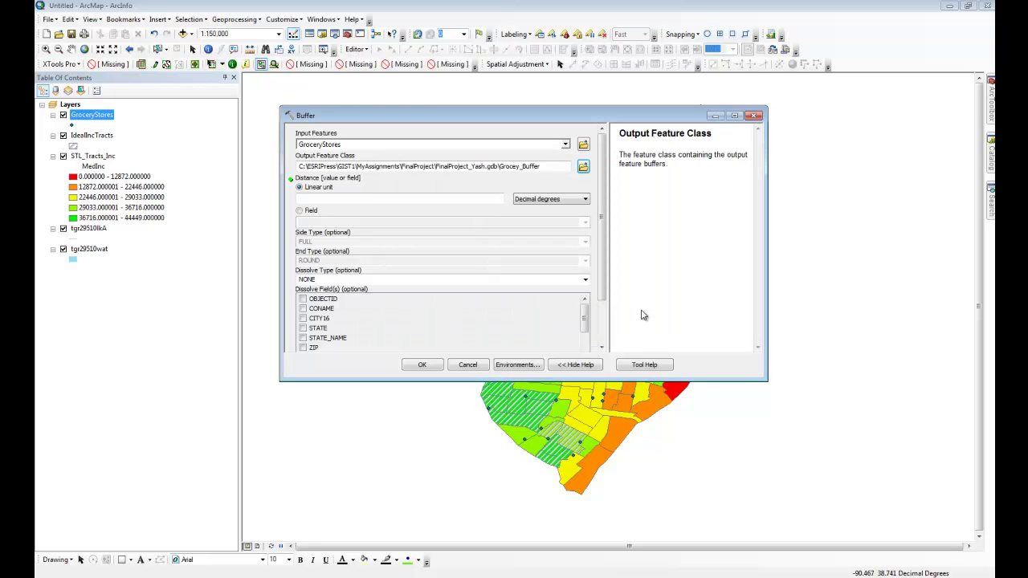
Use a 0.5 Miles distance with Dissolve Type ALL and run the buffer.
click(459, 202)
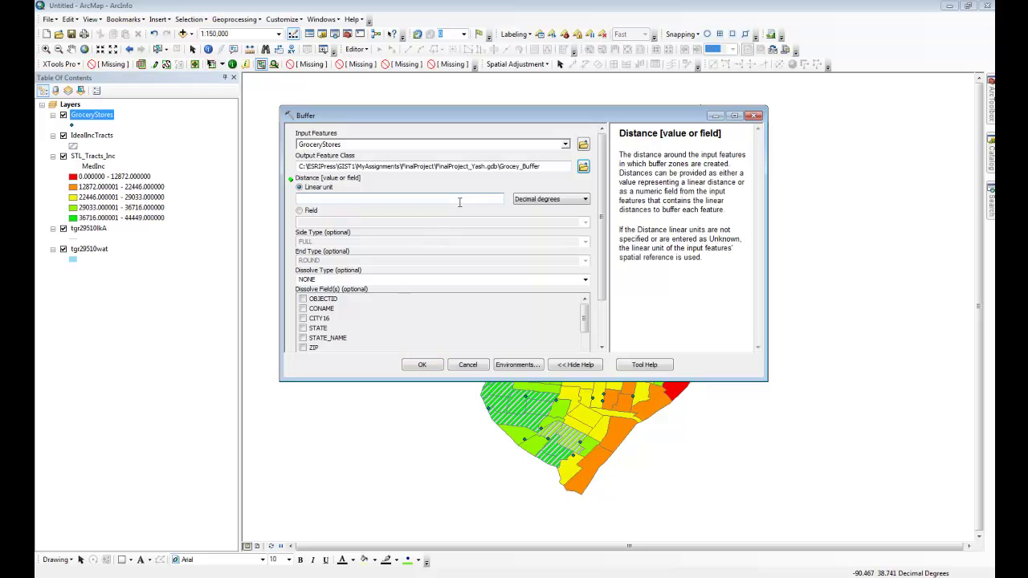
text(0.5)
click(562, 202)
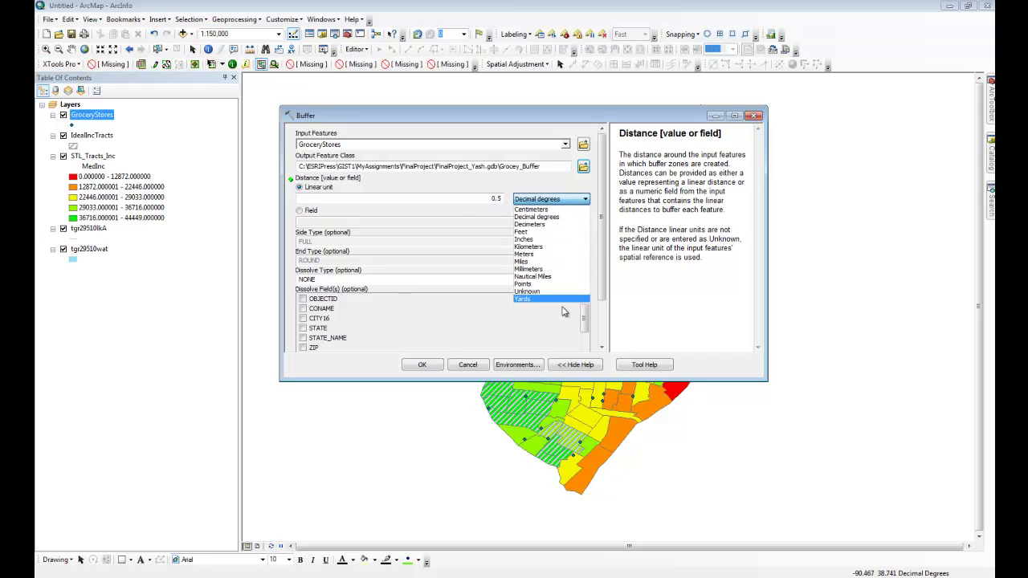
click(533, 262)
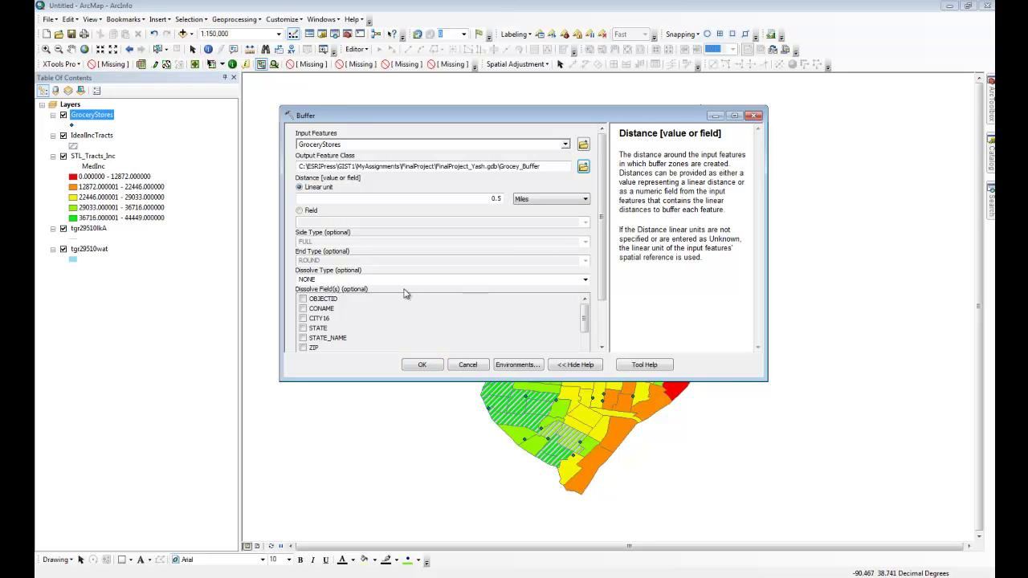
click(584, 279)
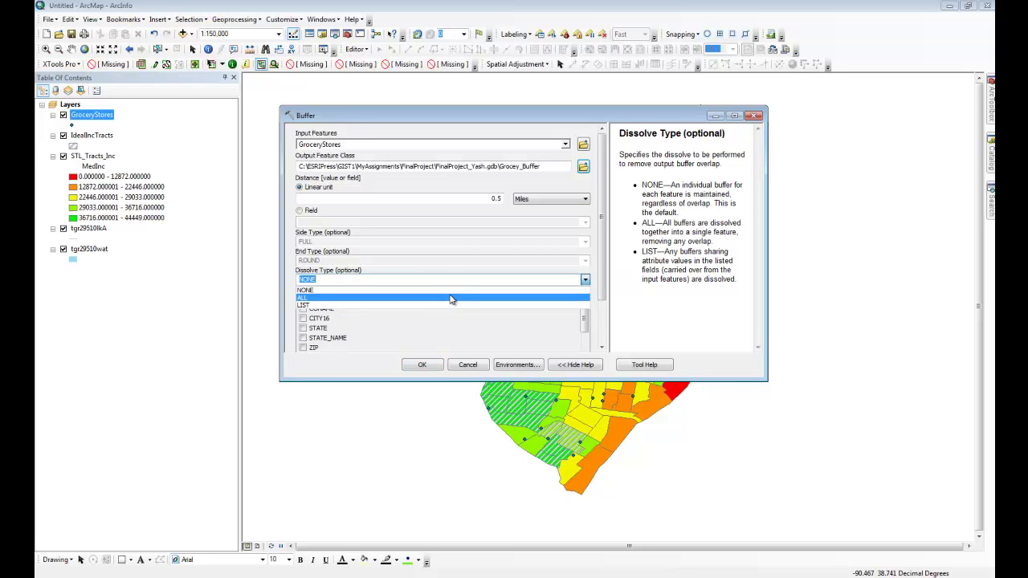
click(450, 297)
click(425, 365)
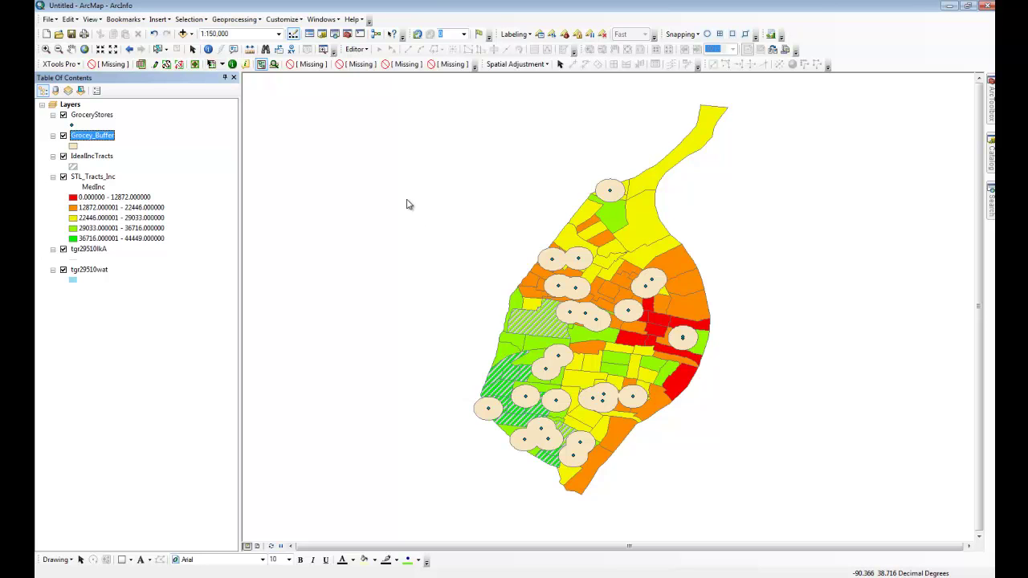
Draw Grocey_Buffer as hollow circles with thicker red outlines.
click(73, 145)
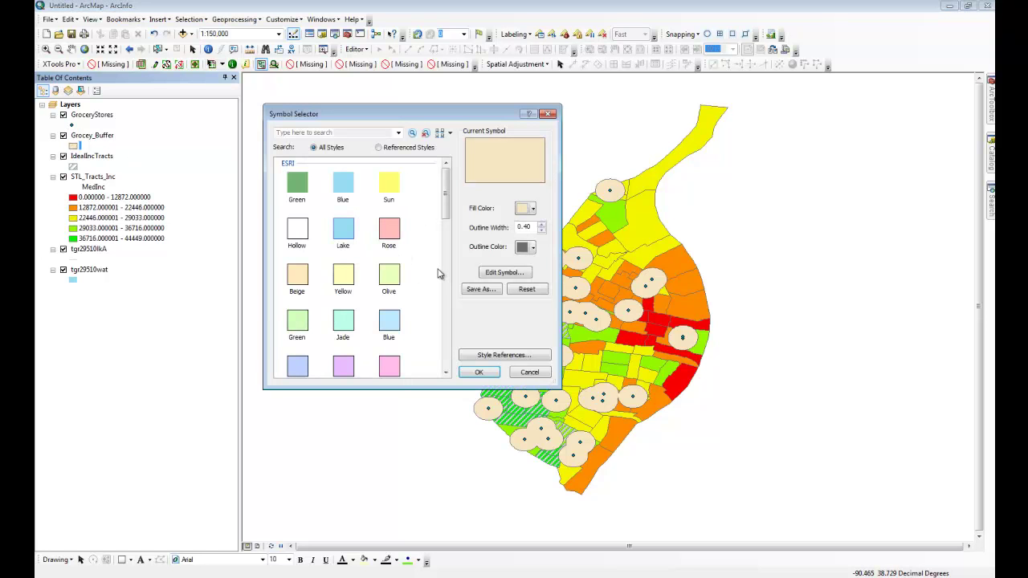
click(446, 273)
click(446, 163)
click(301, 208)
click(530, 247)
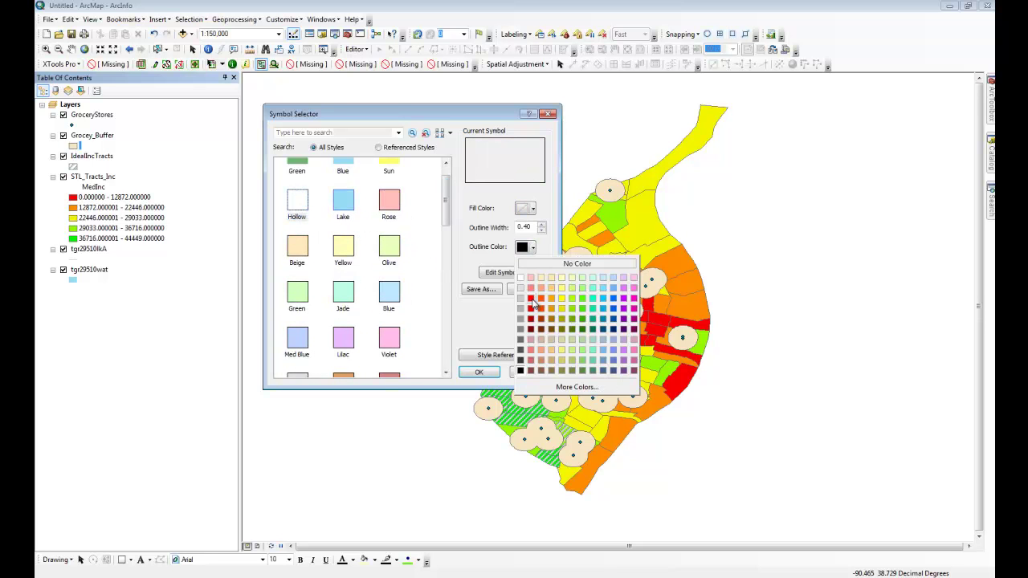
click(531, 299)
click(542, 224)
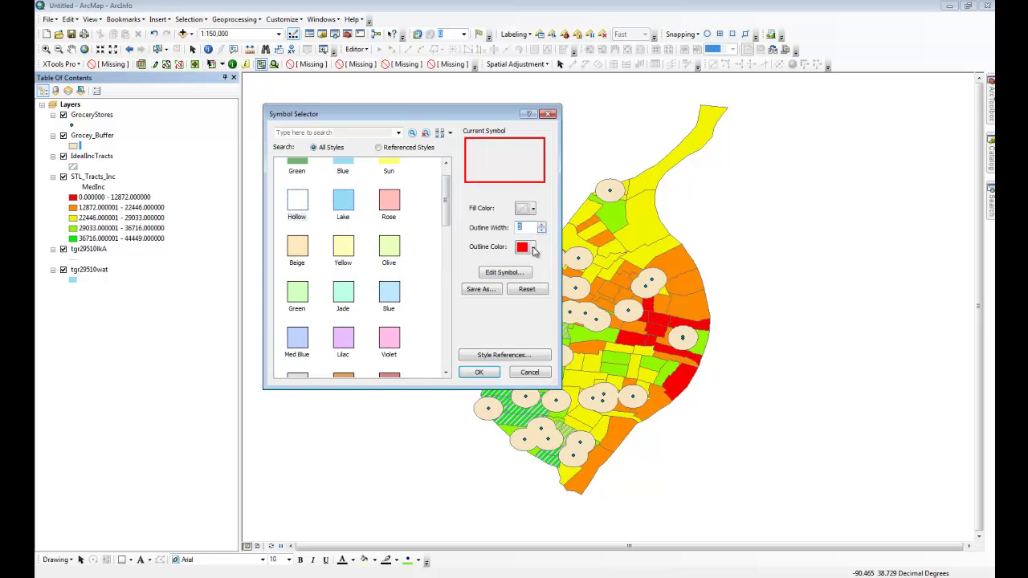
click(491, 373)
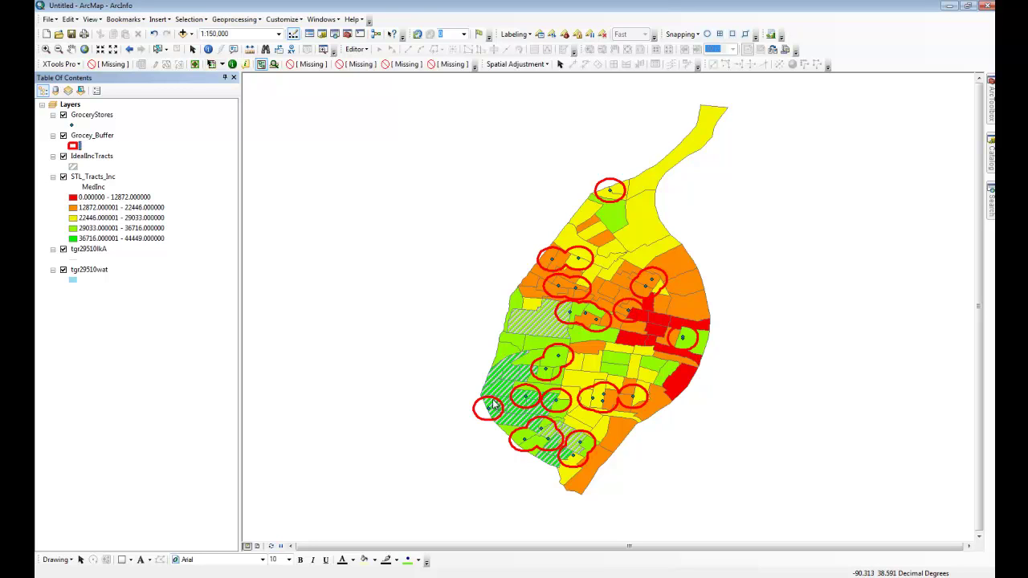
Intersect Grocey_Buffer and IdealIncTracts into a new TargetLocations output.
click(233, 20)
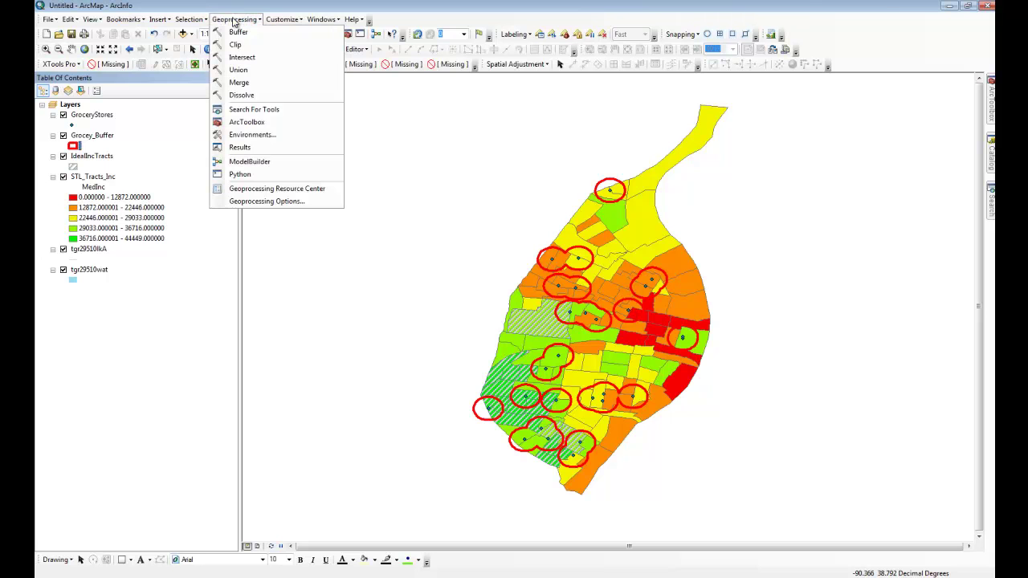
click(240, 57)
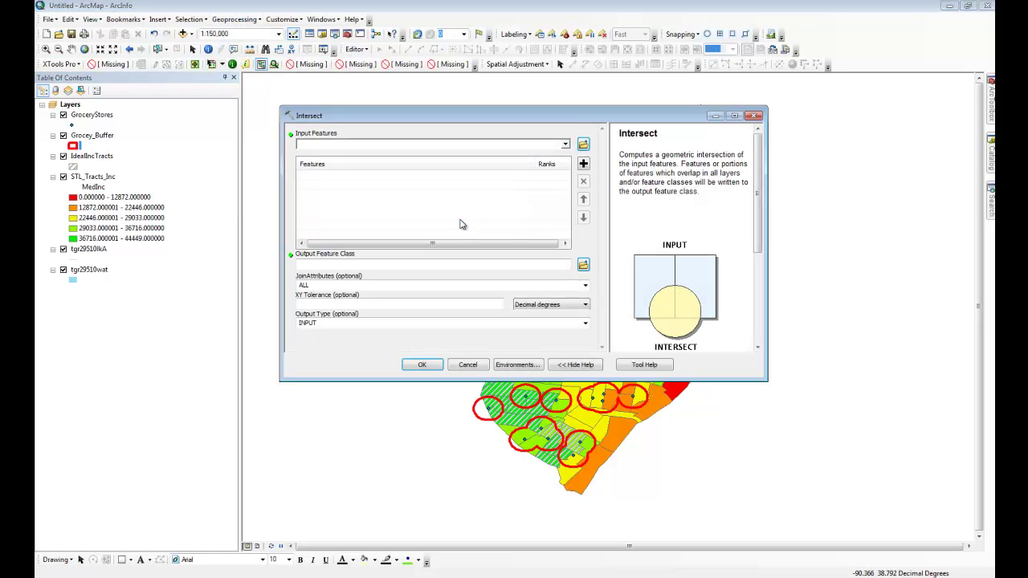
click(565, 145)
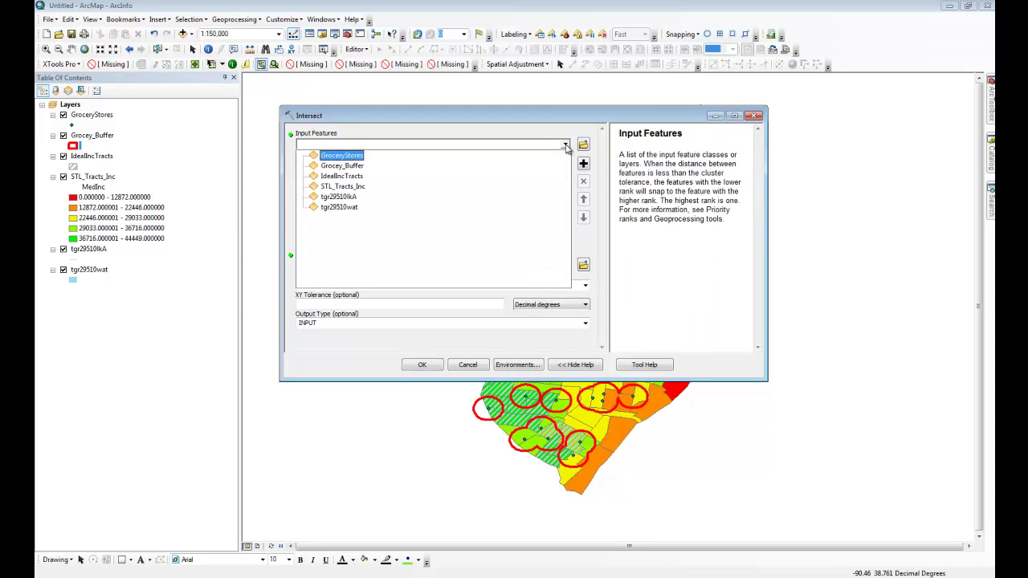
click(452, 164)
click(565, 145)
click(517, 179)
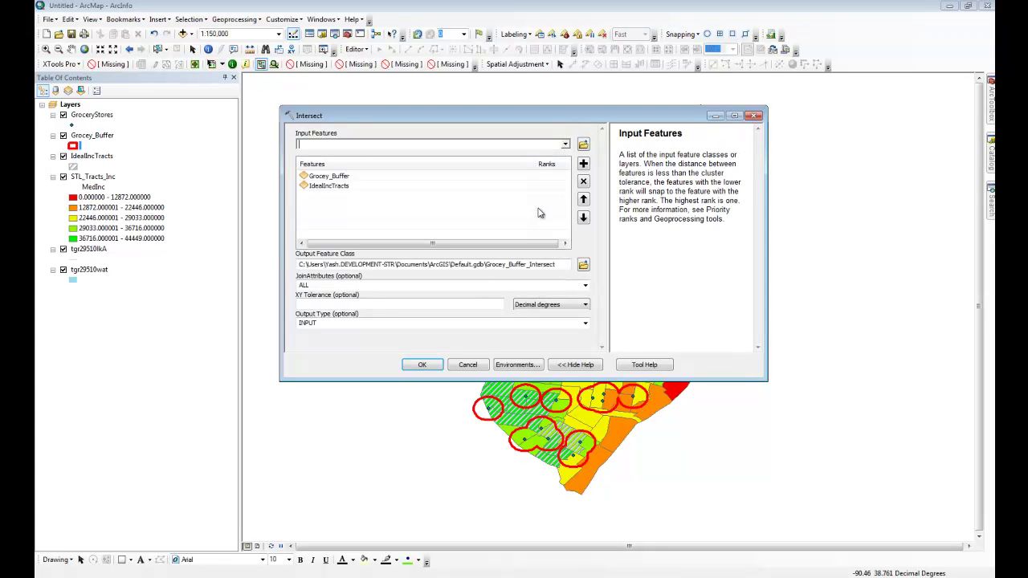
click(583, 265)
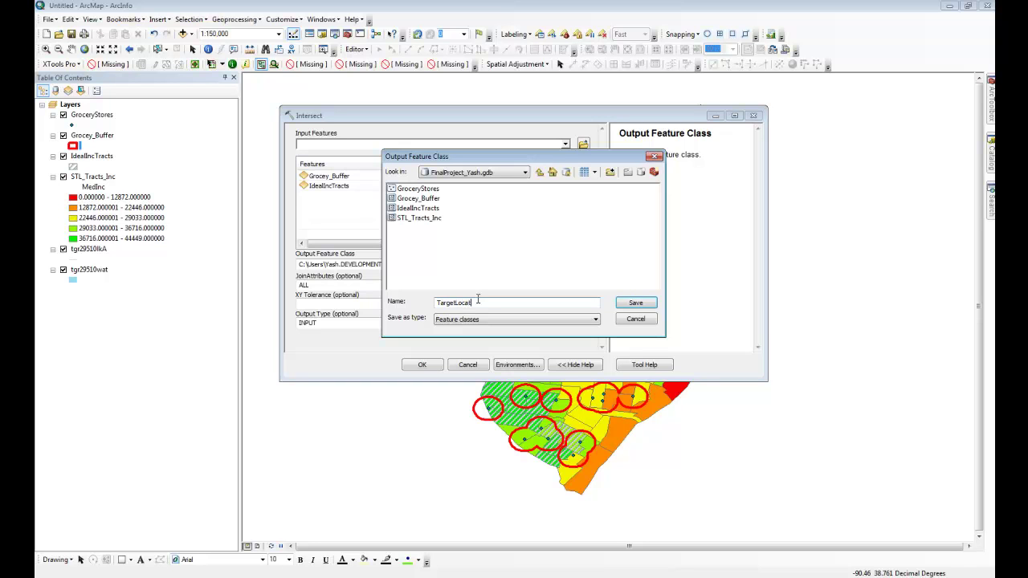
key(Return)
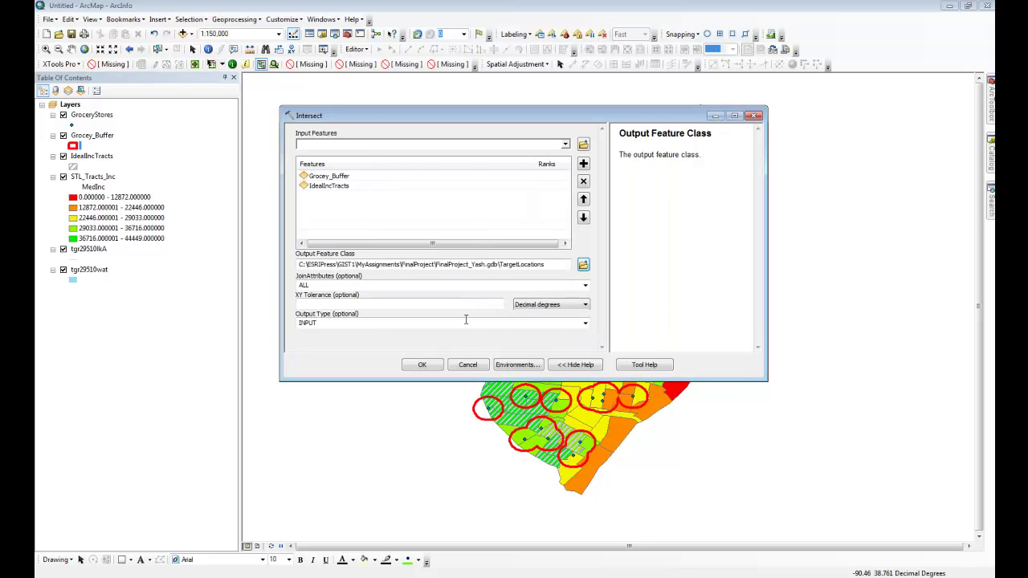
click(423, 366)
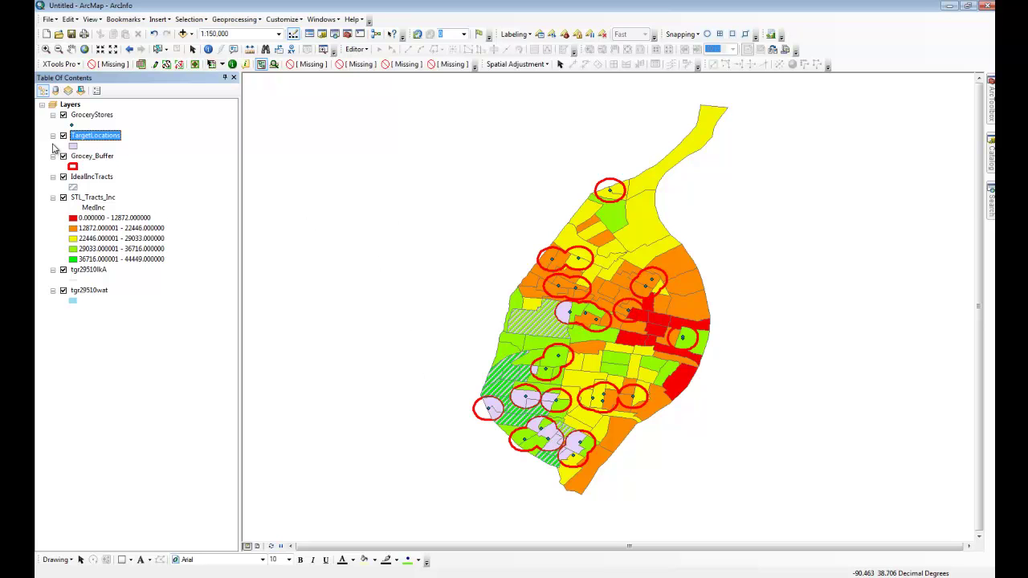
Give TargetLocations the 100 Year Flood Overlay hatch fill.
click(73, 146)
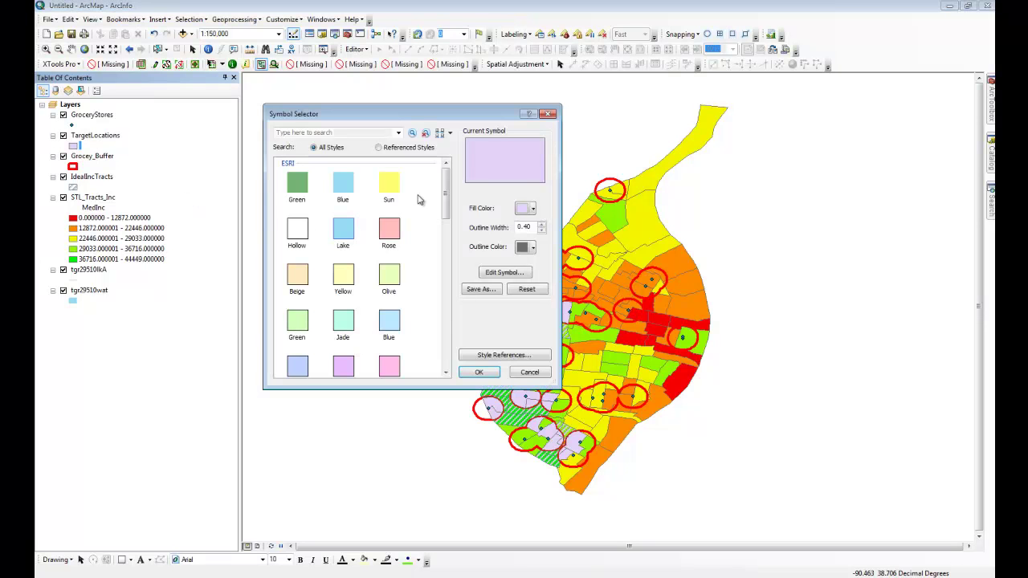
drag(447, 202, 446, 267)
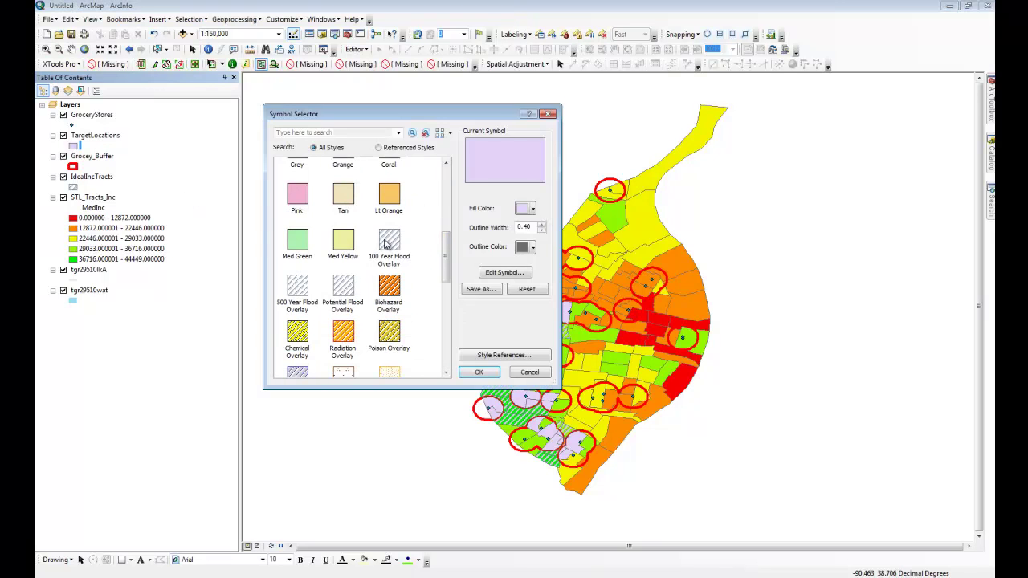
double_click(387, 244)
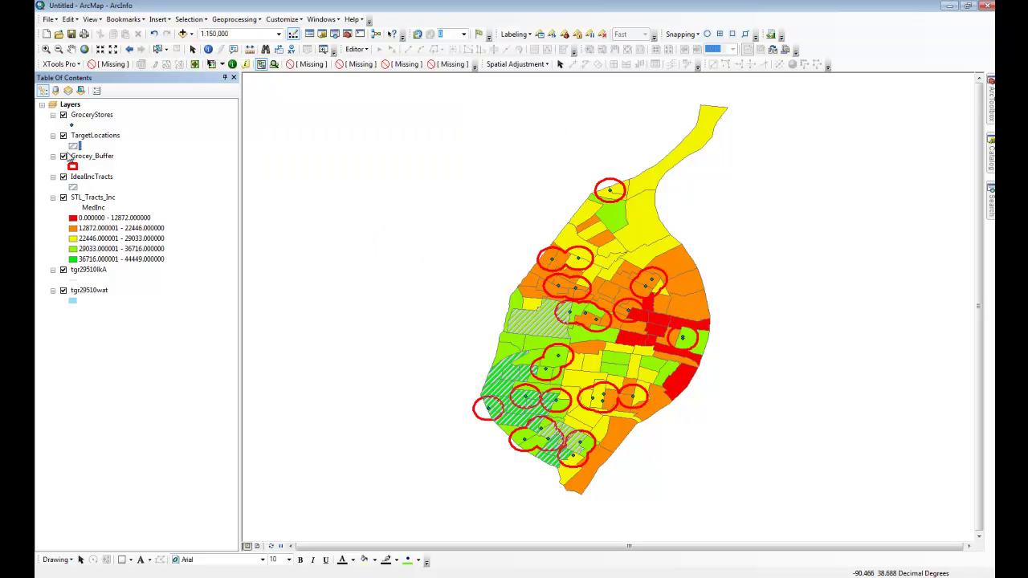
Hide the IdealIncTracts layer while keeping TargetLocations visible.
click(63, 136)
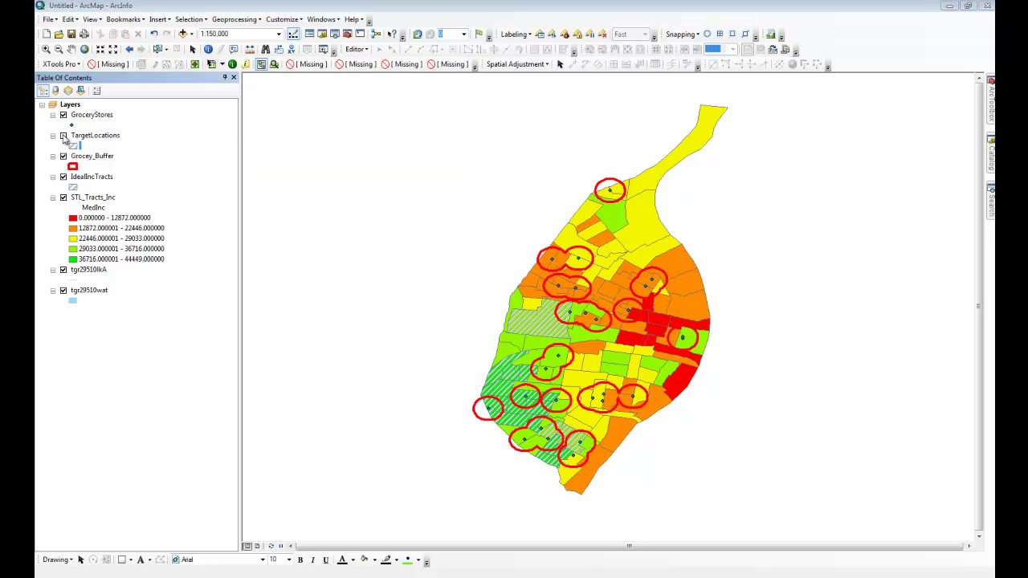
click(63, 177)
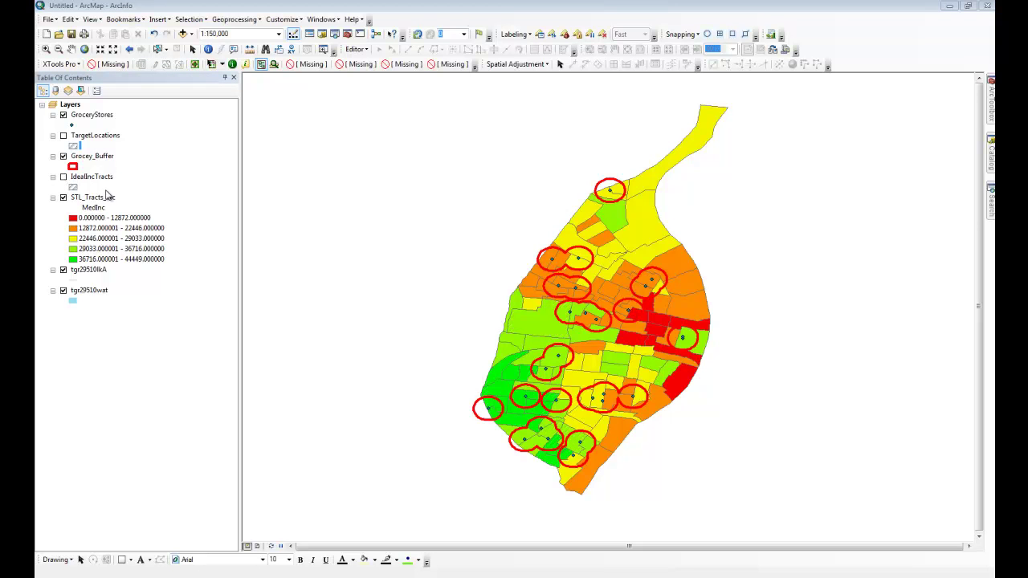
click(63, 135)
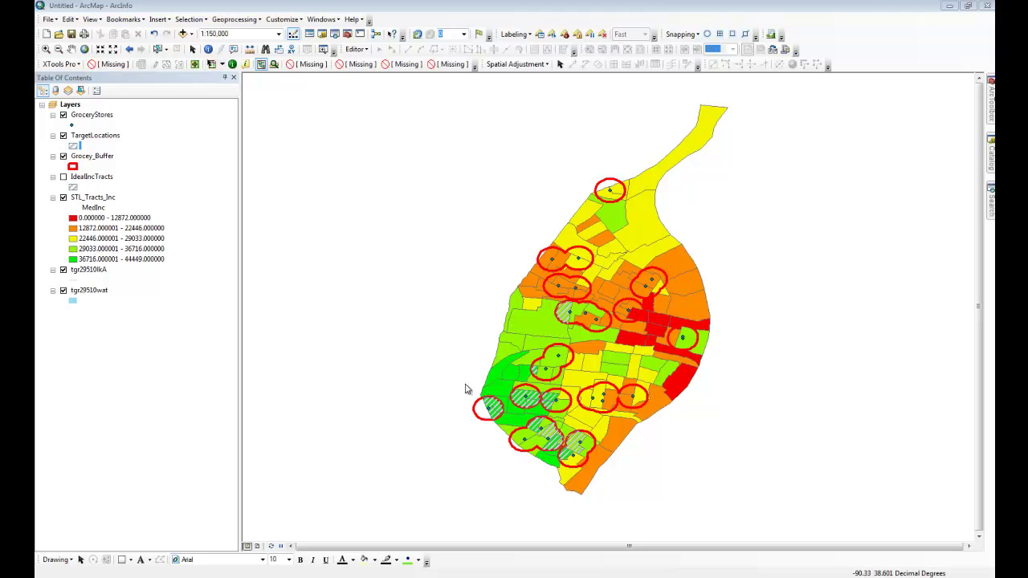
Zoom into a hatched target area and pan south across the southwestern buffers.
click(48, 50)
drag(549, 292, 585, 331)
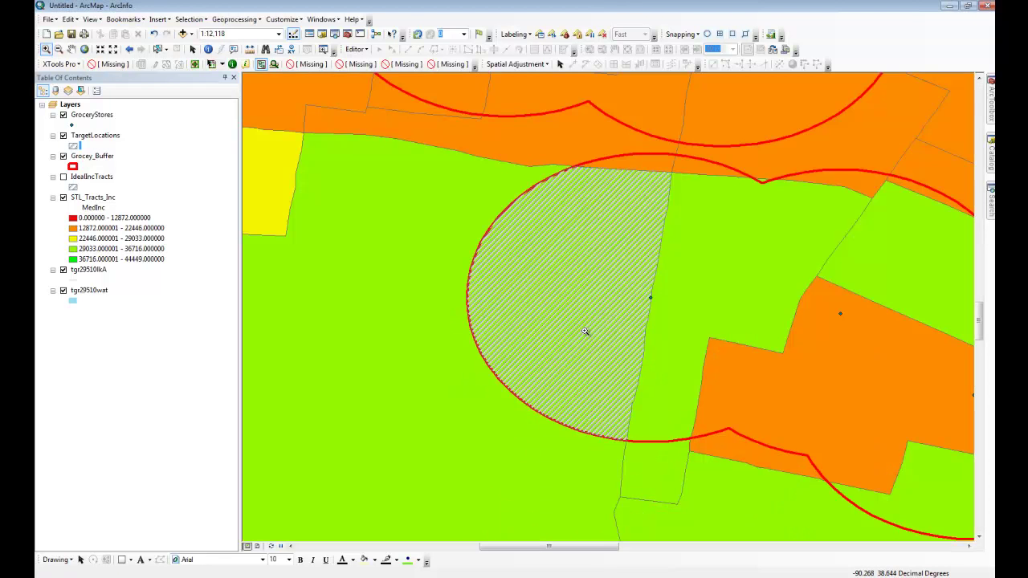
scroll(586, 332, down, 3)
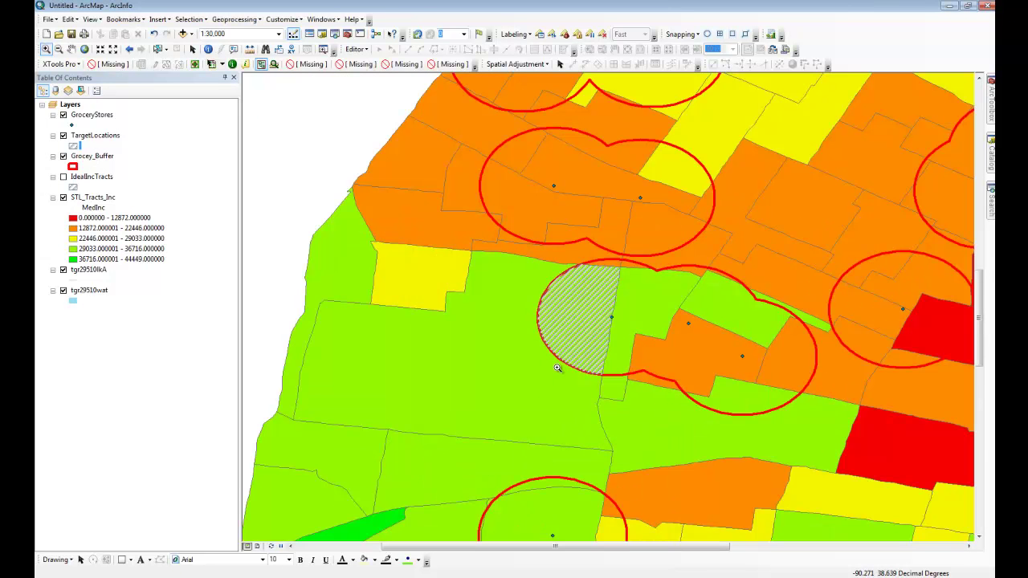
drag(584, 436, 562, 298)
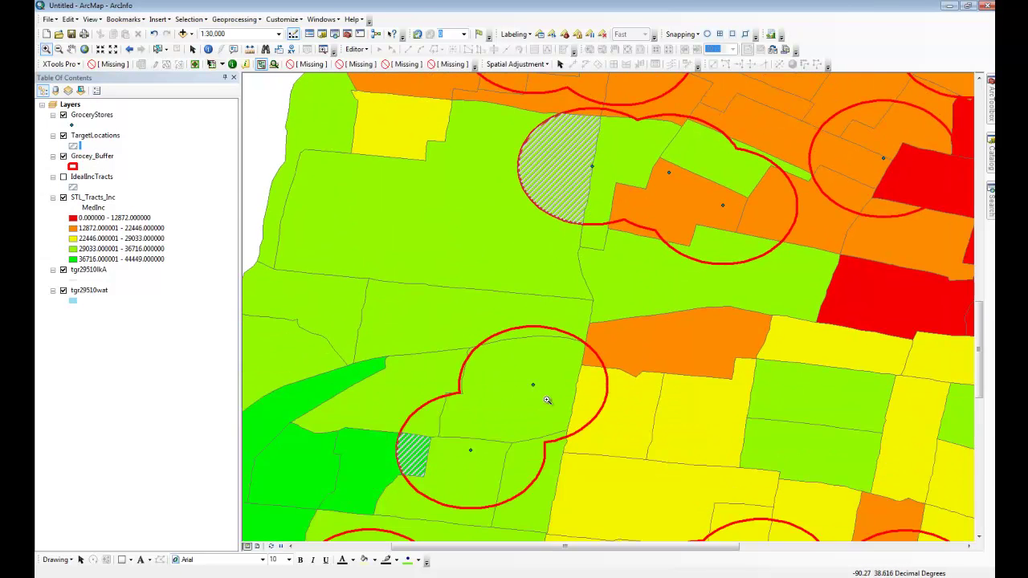
drag(520, 440, 623, 293)
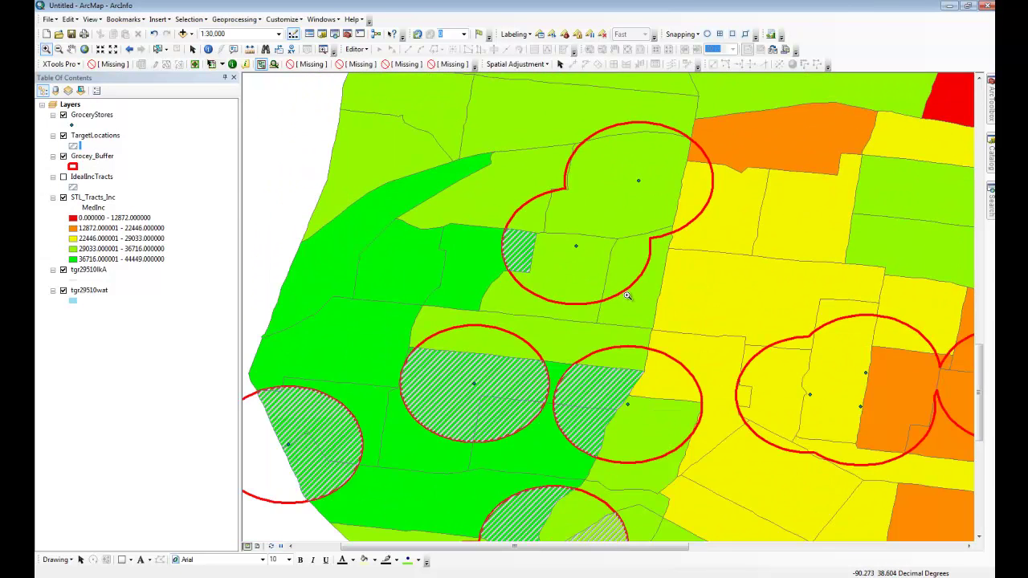
scroll(618, 297, down, 1)
drag(543, 383, 526, 251)
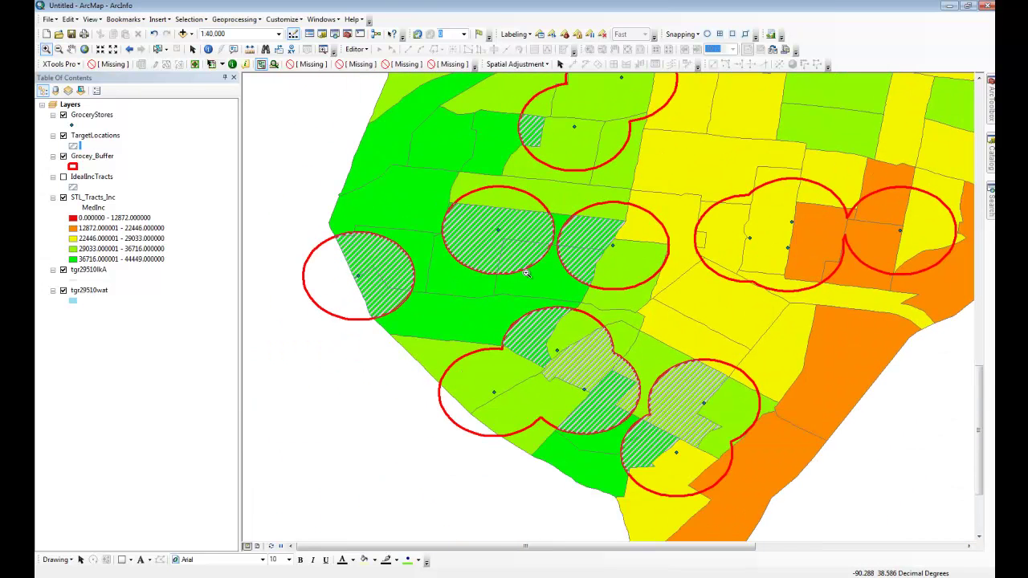
scroll(525, 274, down, 1)
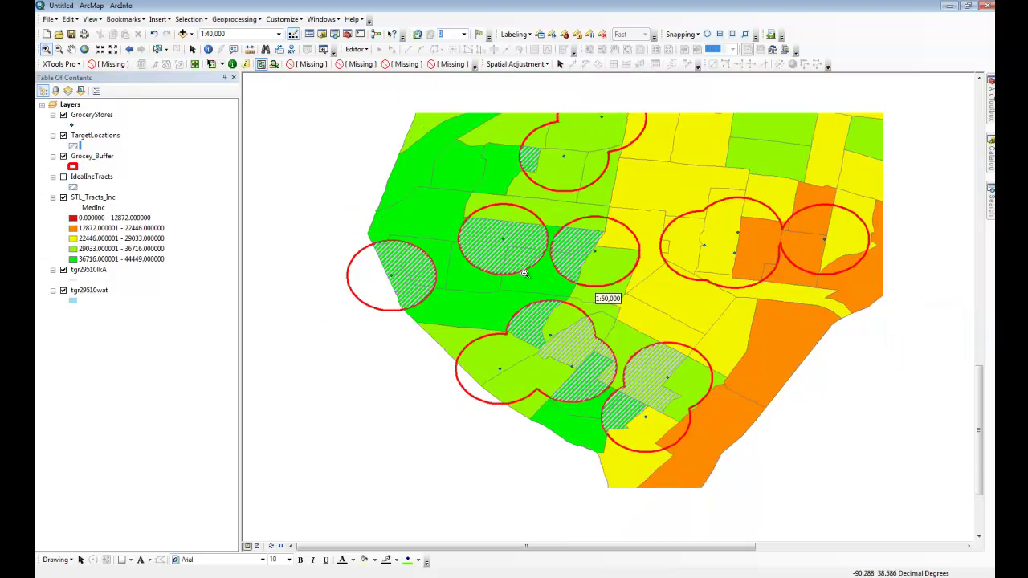
Add Bing Maps Hybrid from the basemap gallery.
click(191, 36)
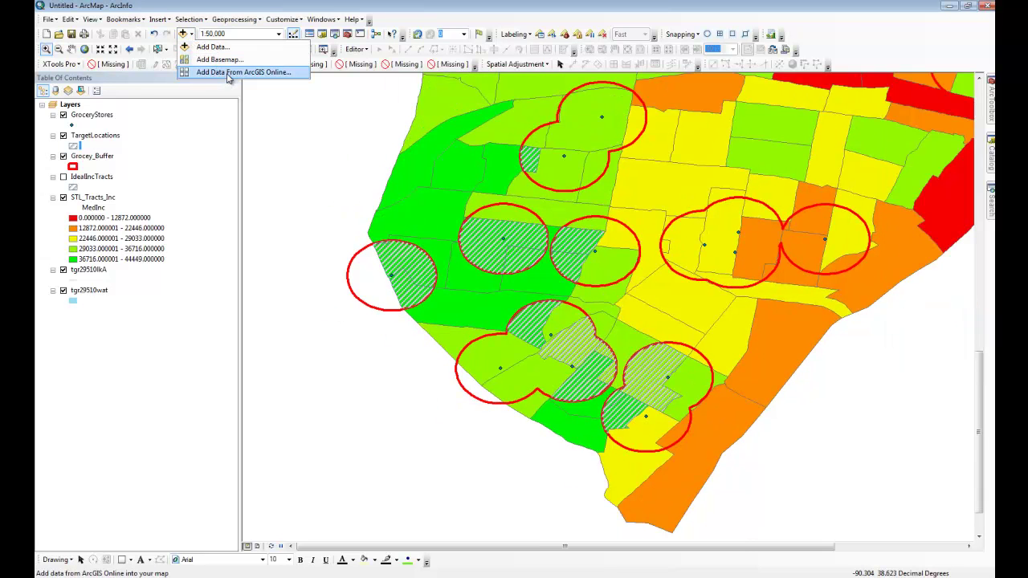
click(218, 60)
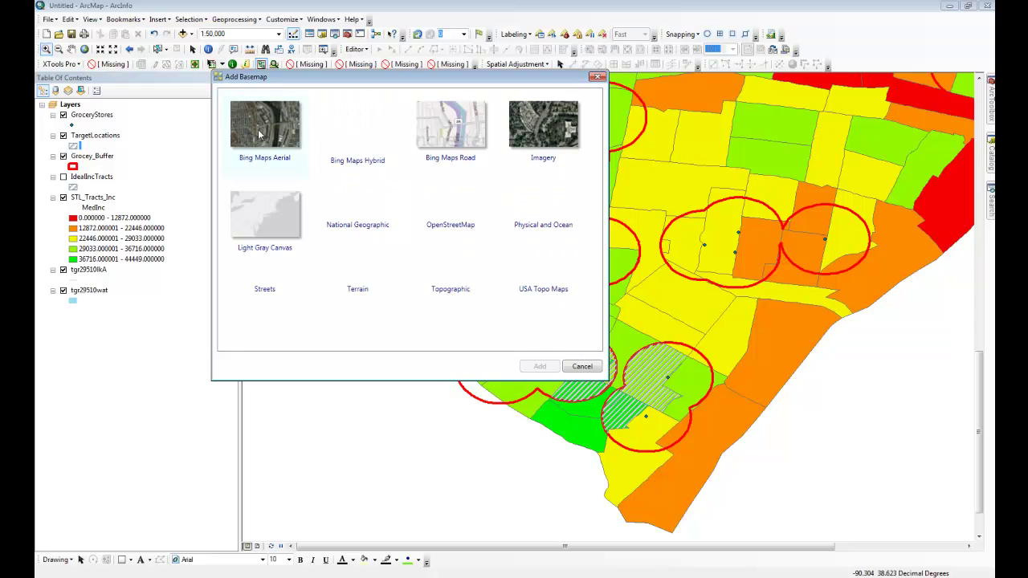
click(365, 145)
click(540, 366)
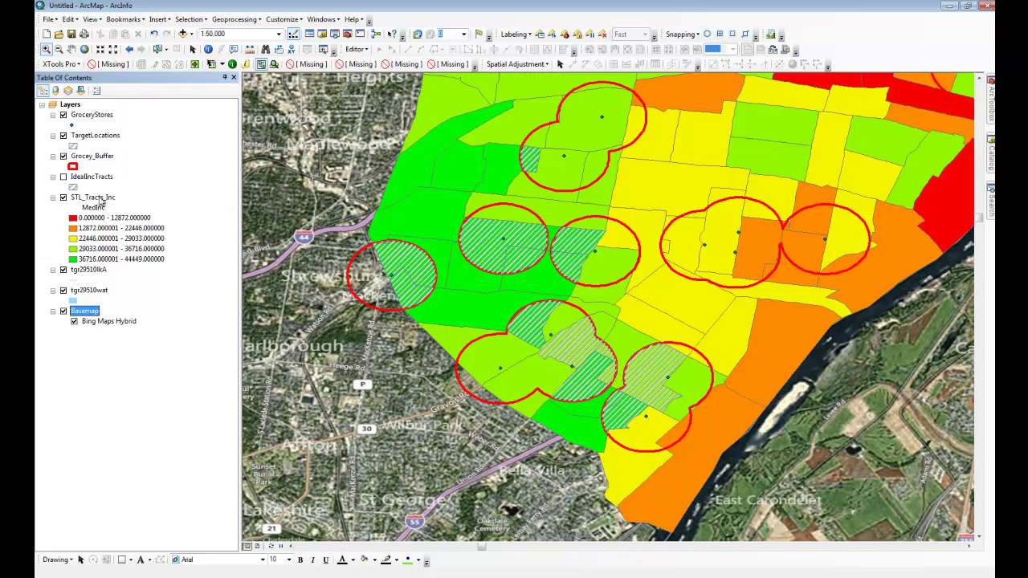
Set STL_Tracts_Inc display transparency to 50% in its layer properties.
right_click(110, 201)
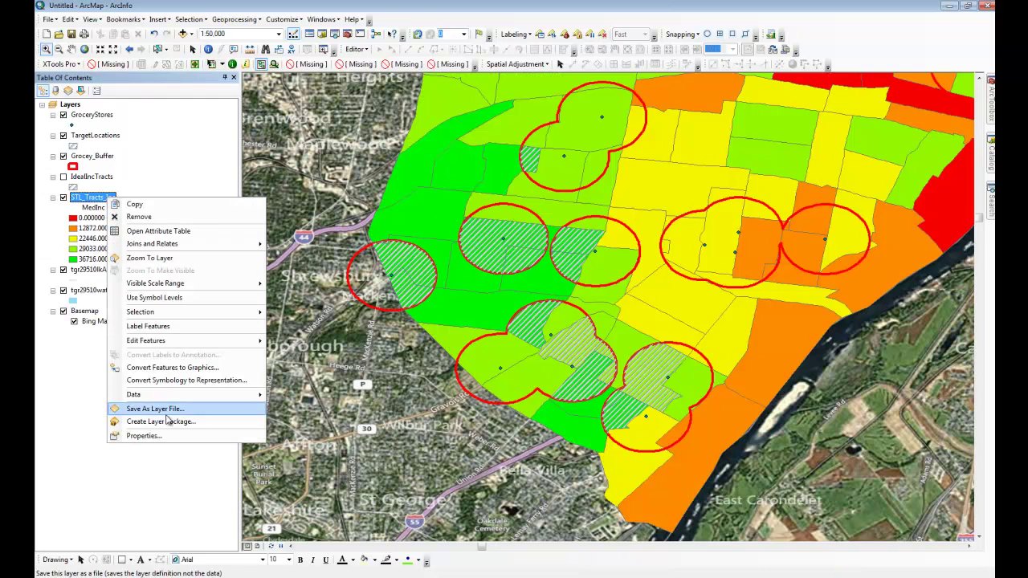
click(63, 197)
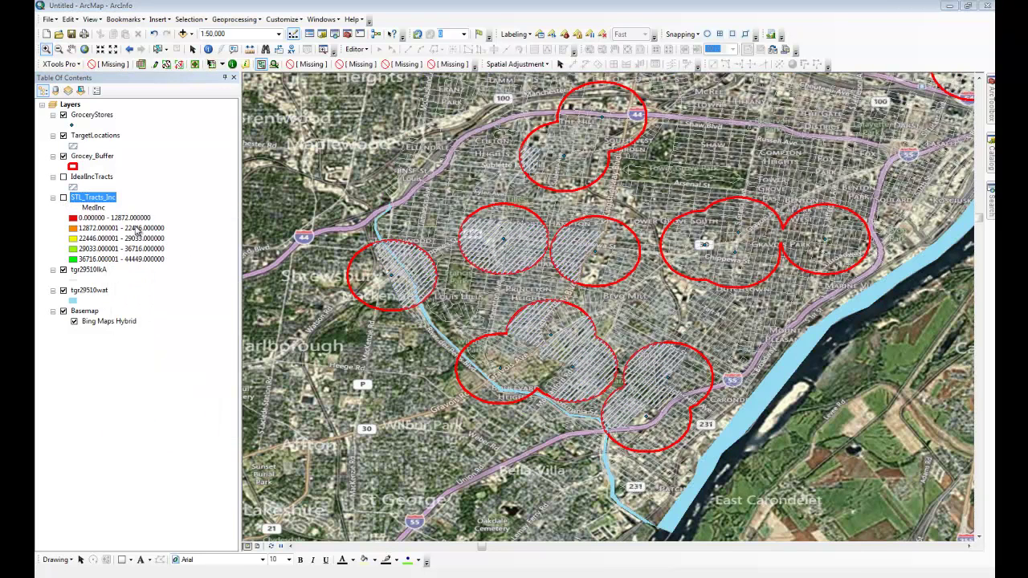
click(64, 197)
right_click(94, 200)
click(133, 437)
click(468, 176)
double_click(434, 201)
text(50)
key(Return)
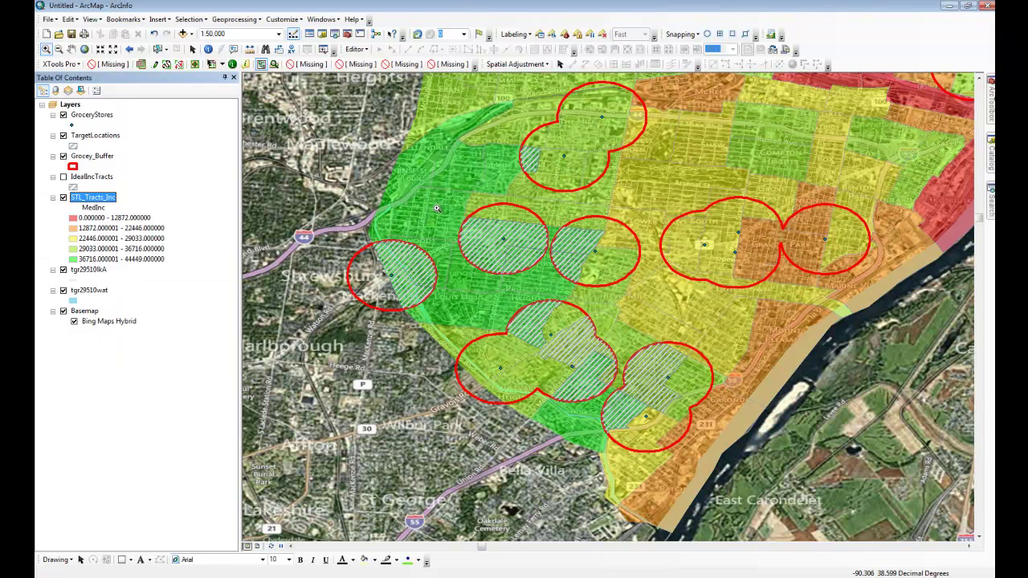